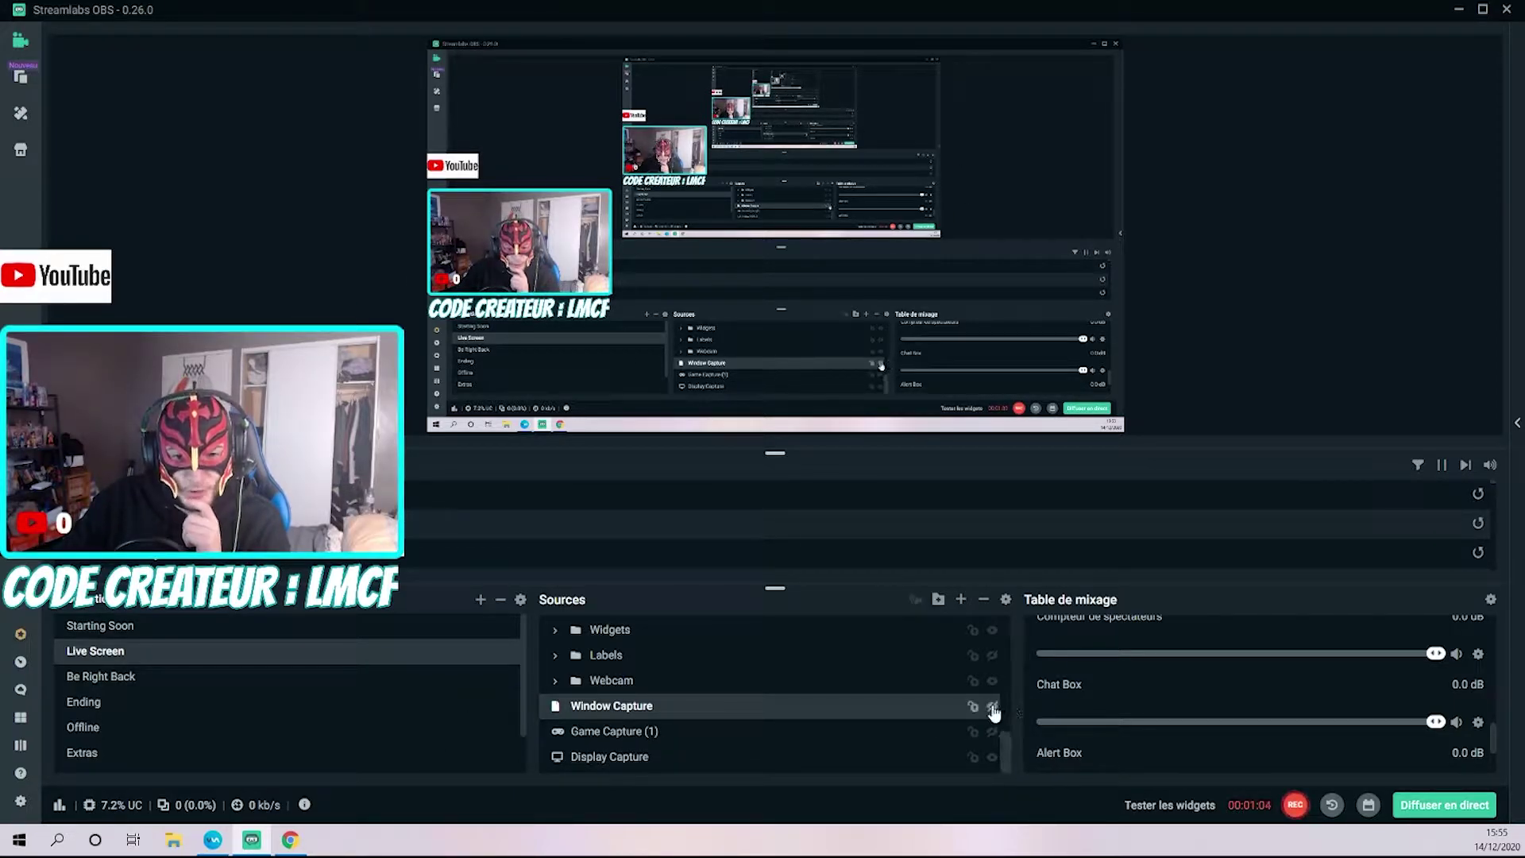
Step: Switch to Chrome and bring up the YouTube channel's home page
key(alt+Tab)
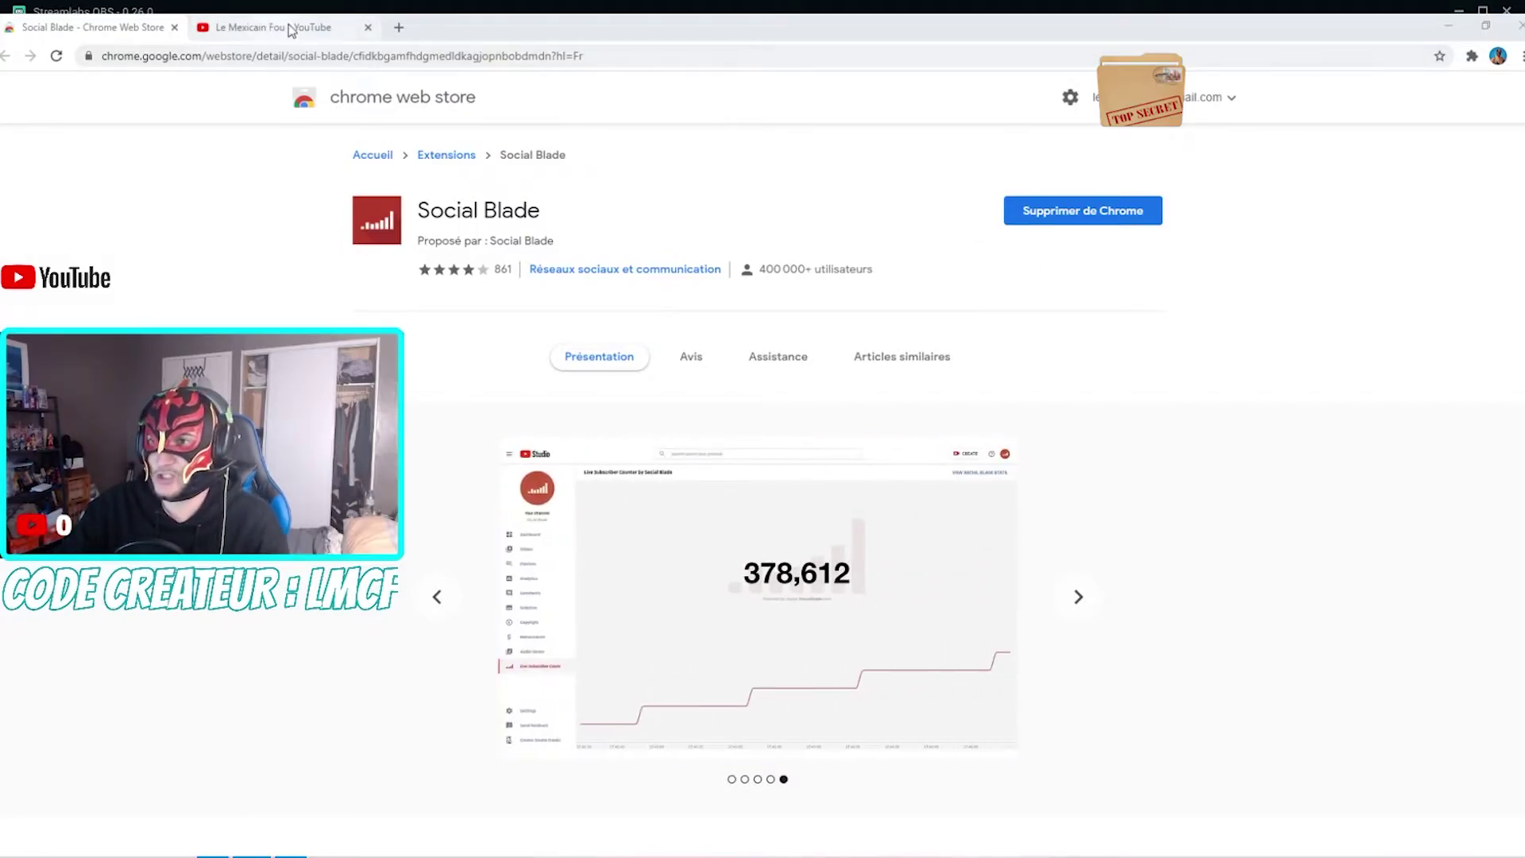
click(285, 24)
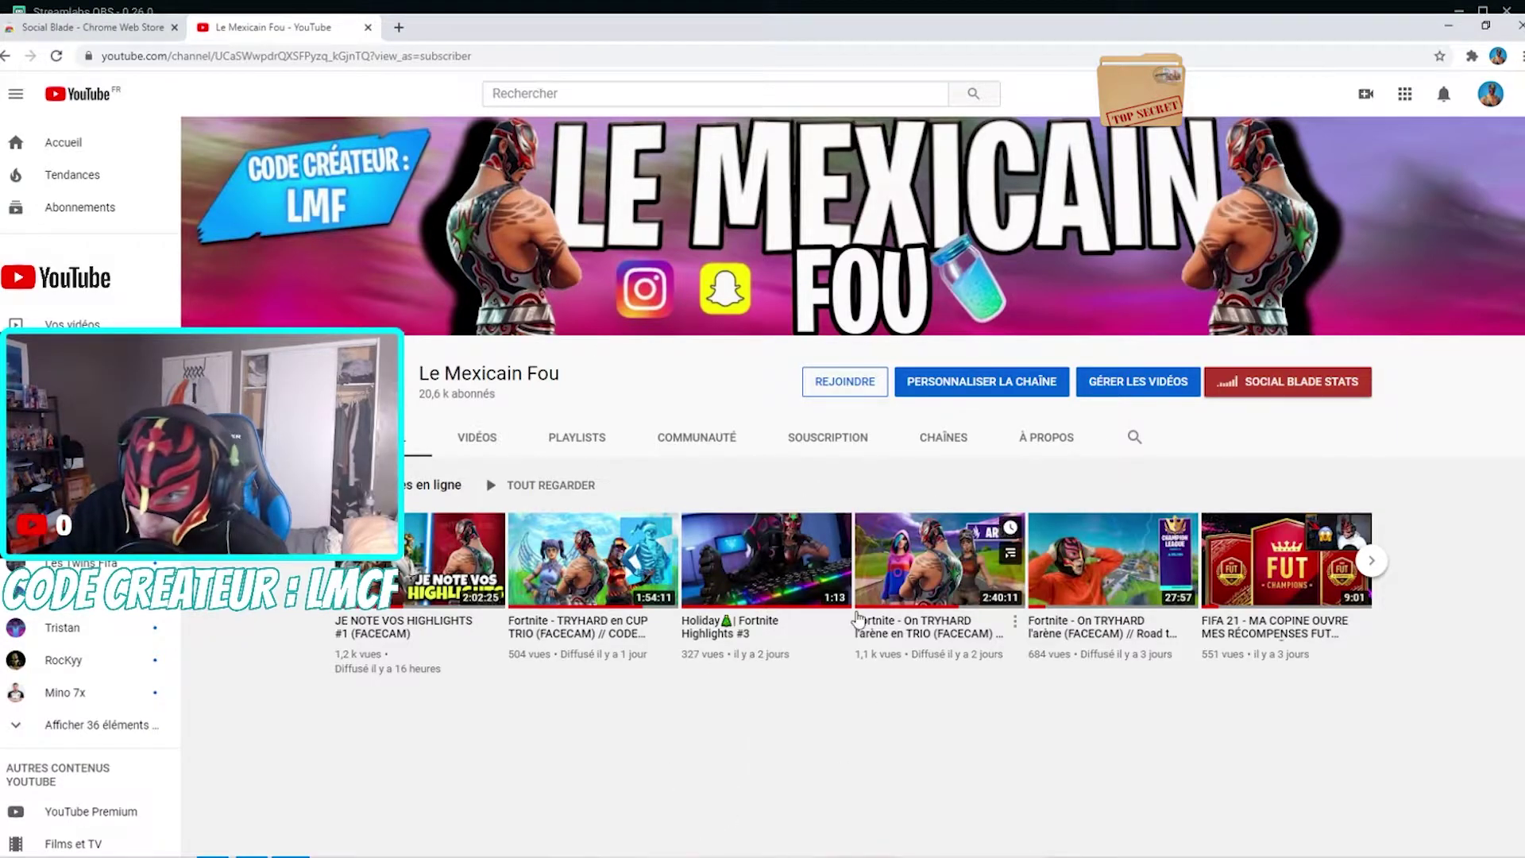
scroll(741, 788, down, 3)
scroll(521, 575, down, 1)
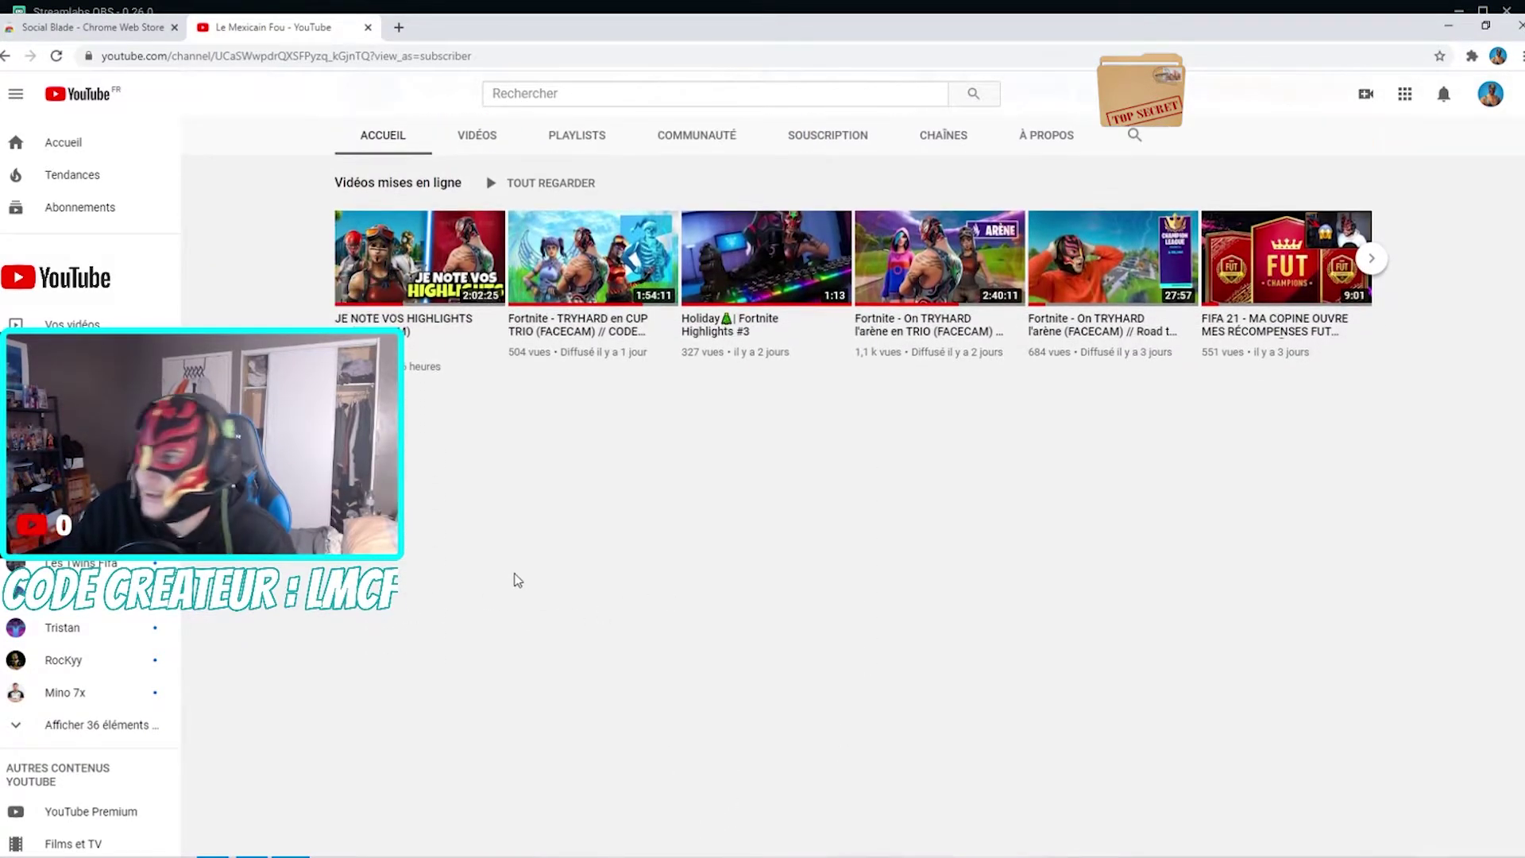
scroll(712, 466, up, 5)
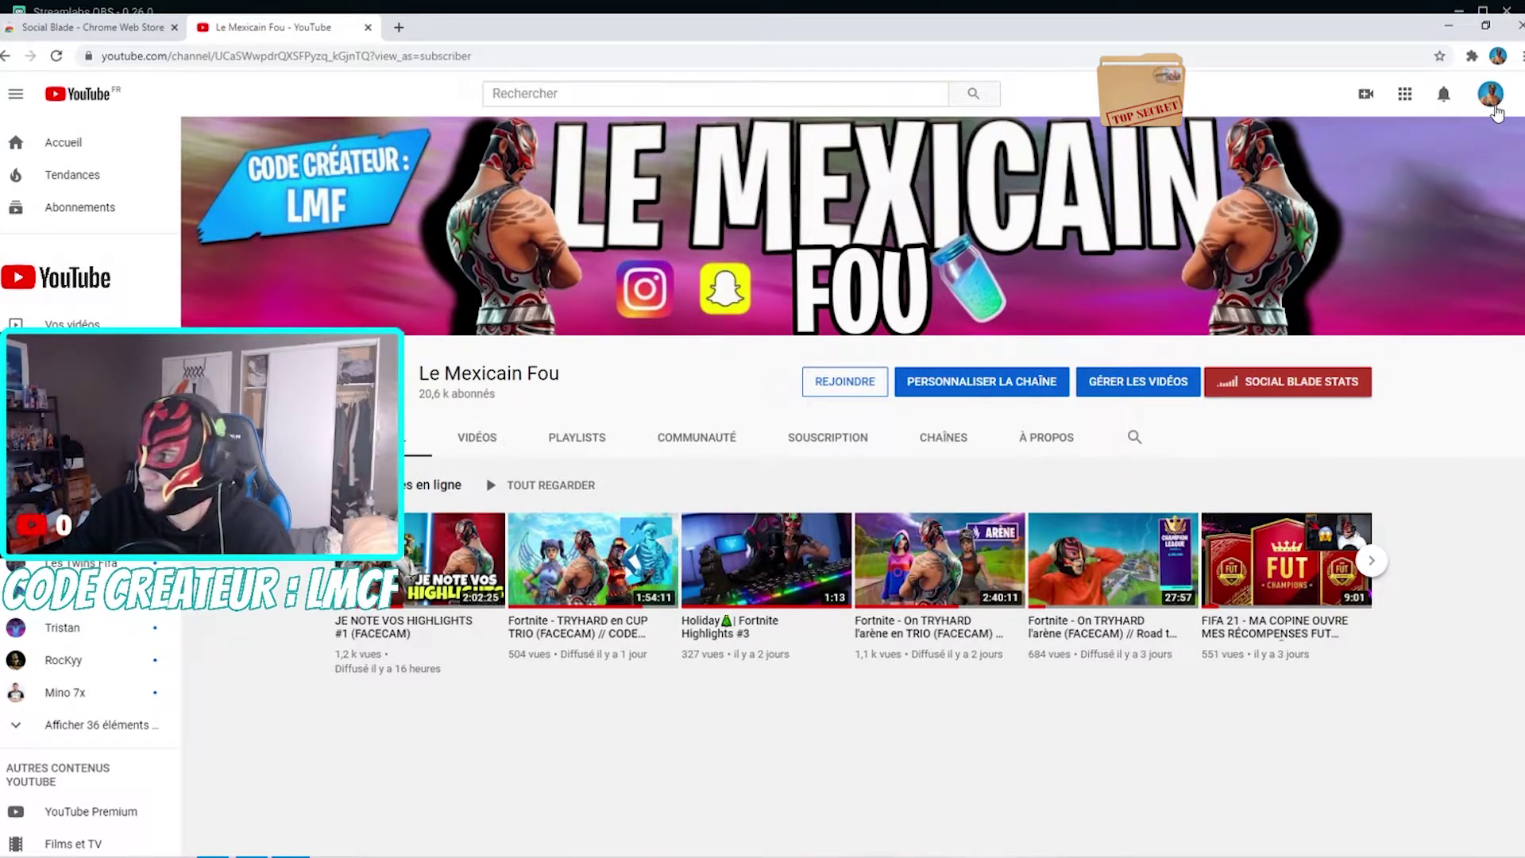
Step: Open Social Blade's Live Subscriber Count in YouTube Studio and display it in Streamer Mode
click(1490, 93)
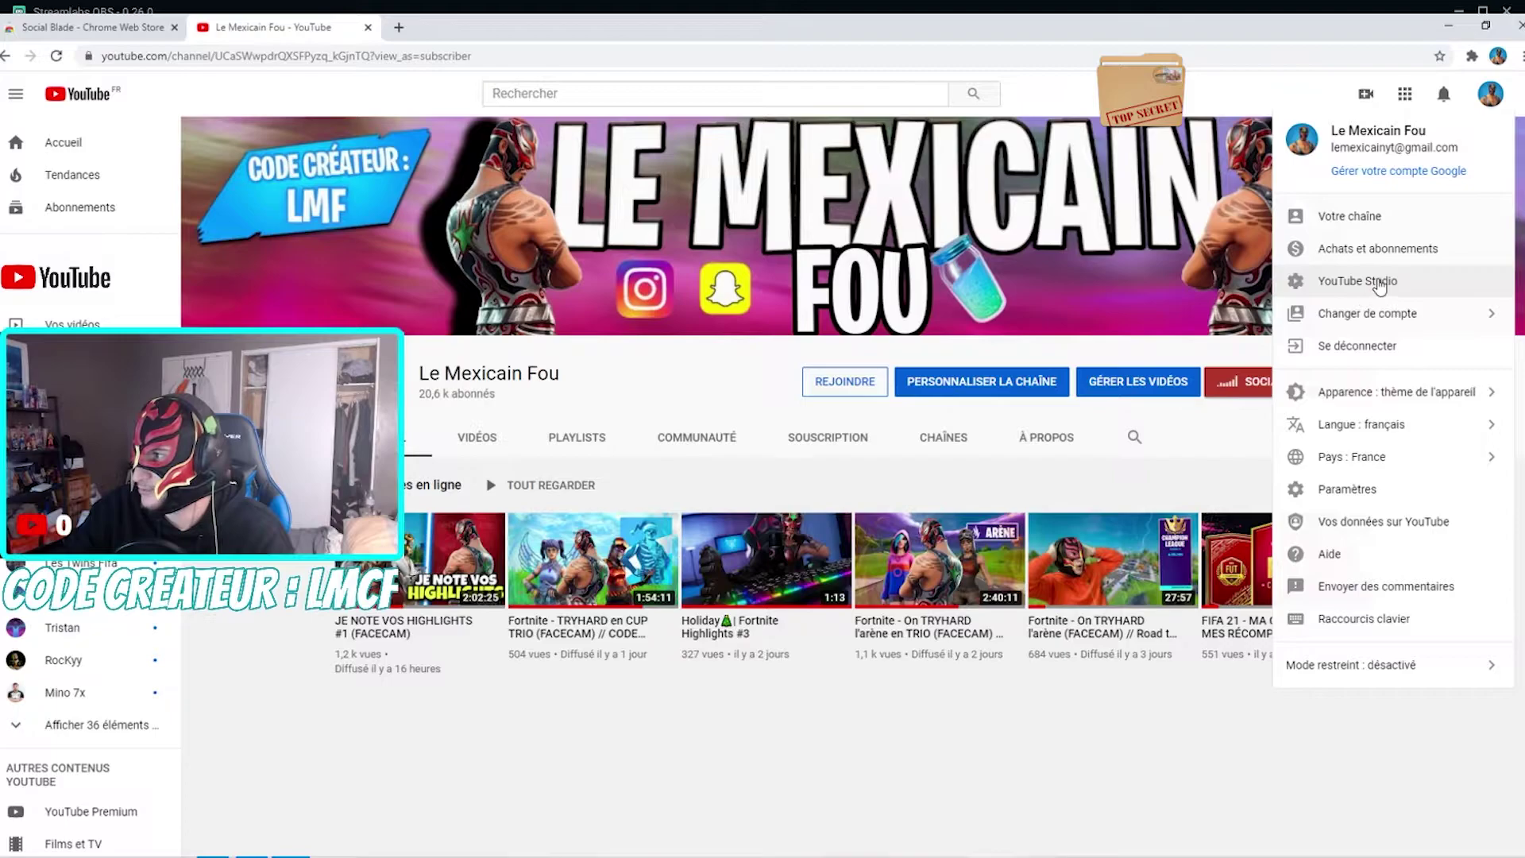
click(1380, 282)
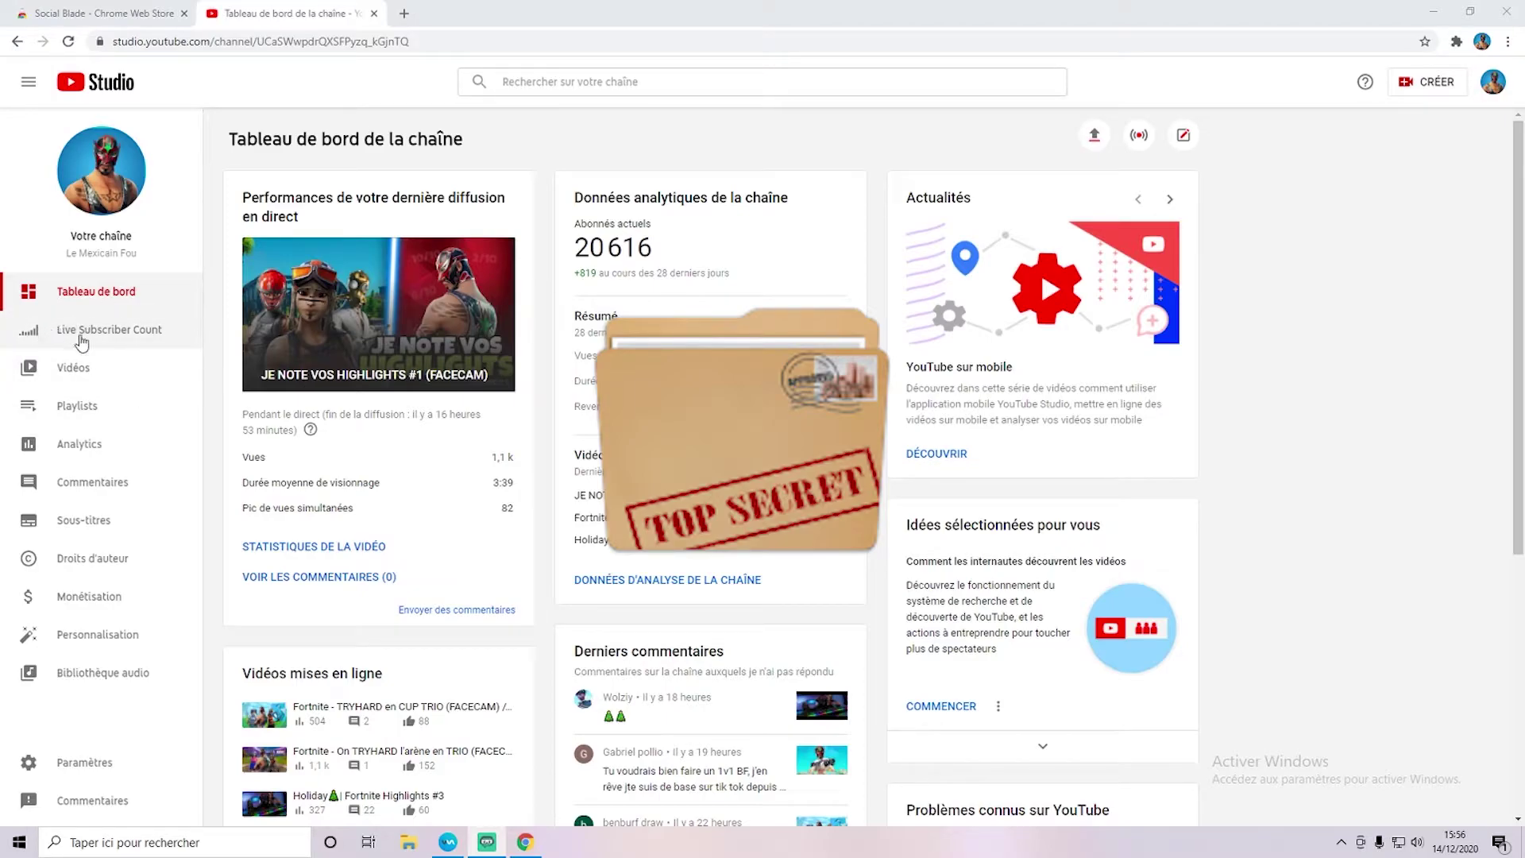
click(126, 333)
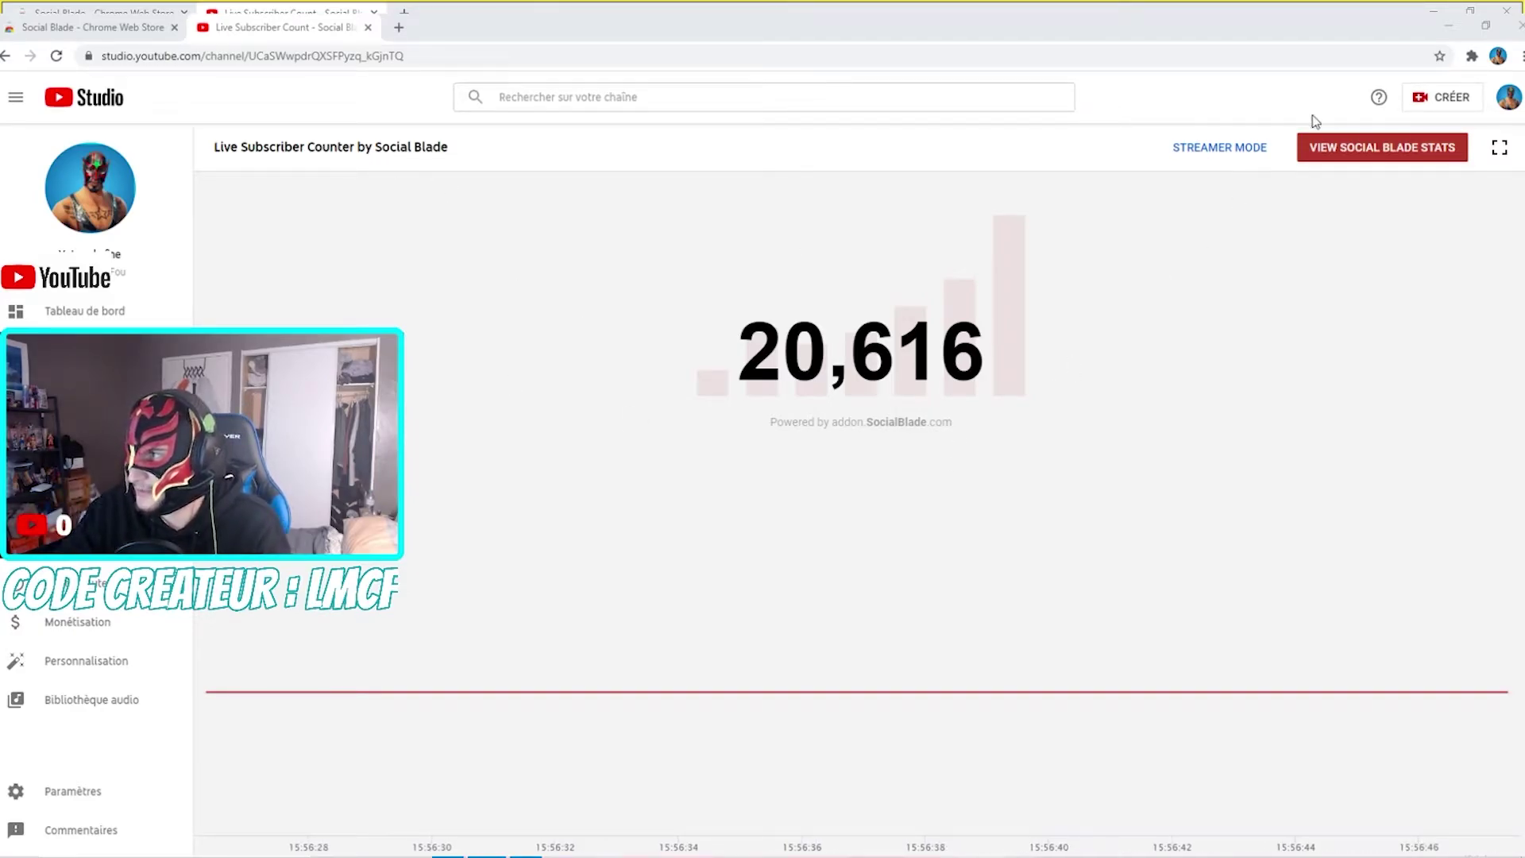
click(1271, 146)
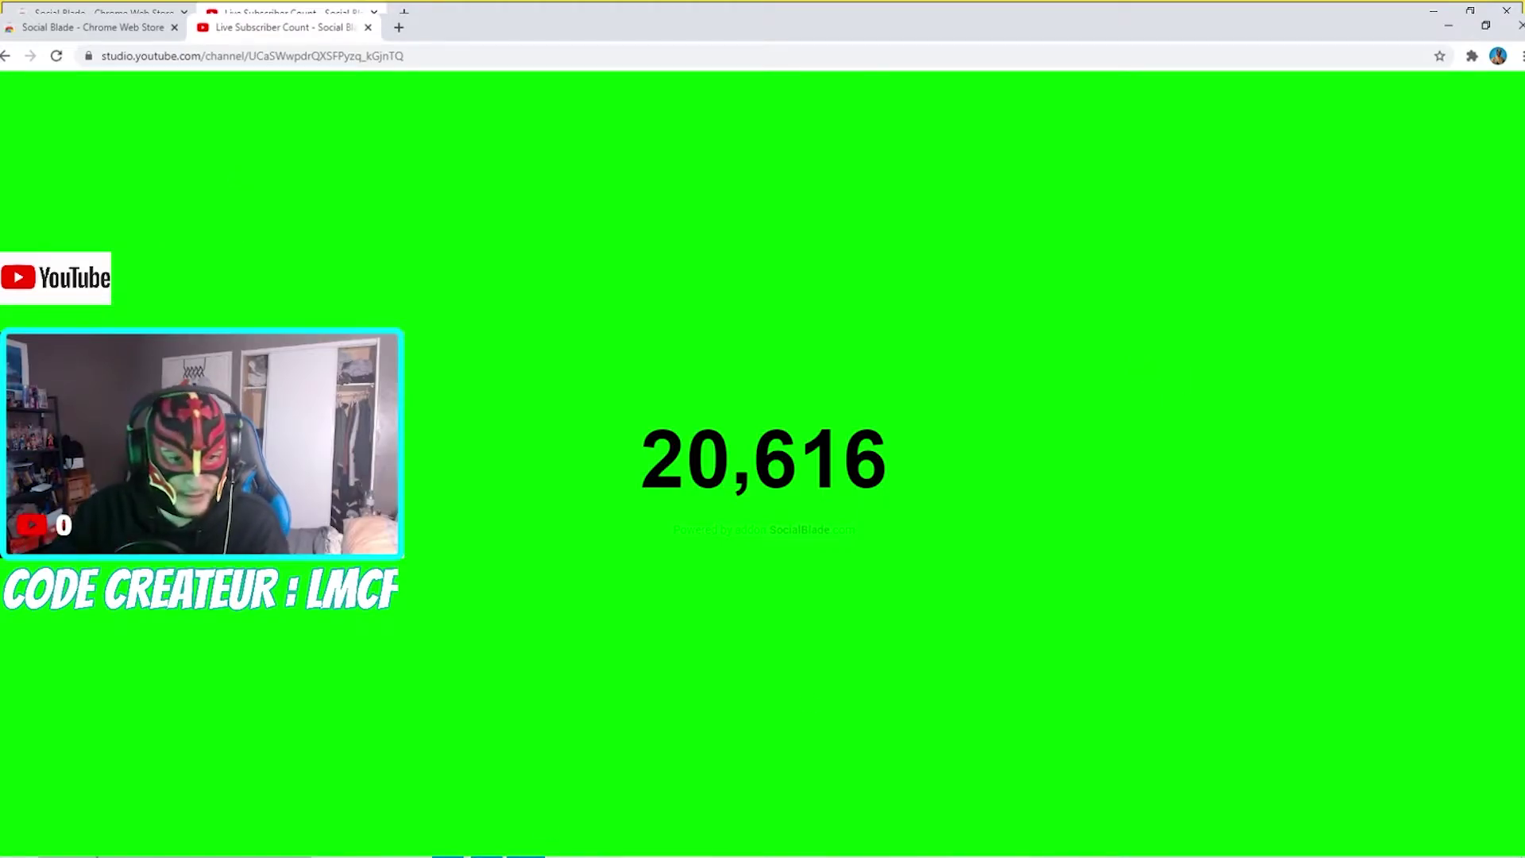
Step: Switch to Streamlabs OBS and add a new window capture source named "Compteur youtube" to the Live Screen scene
key(alt+Tab)
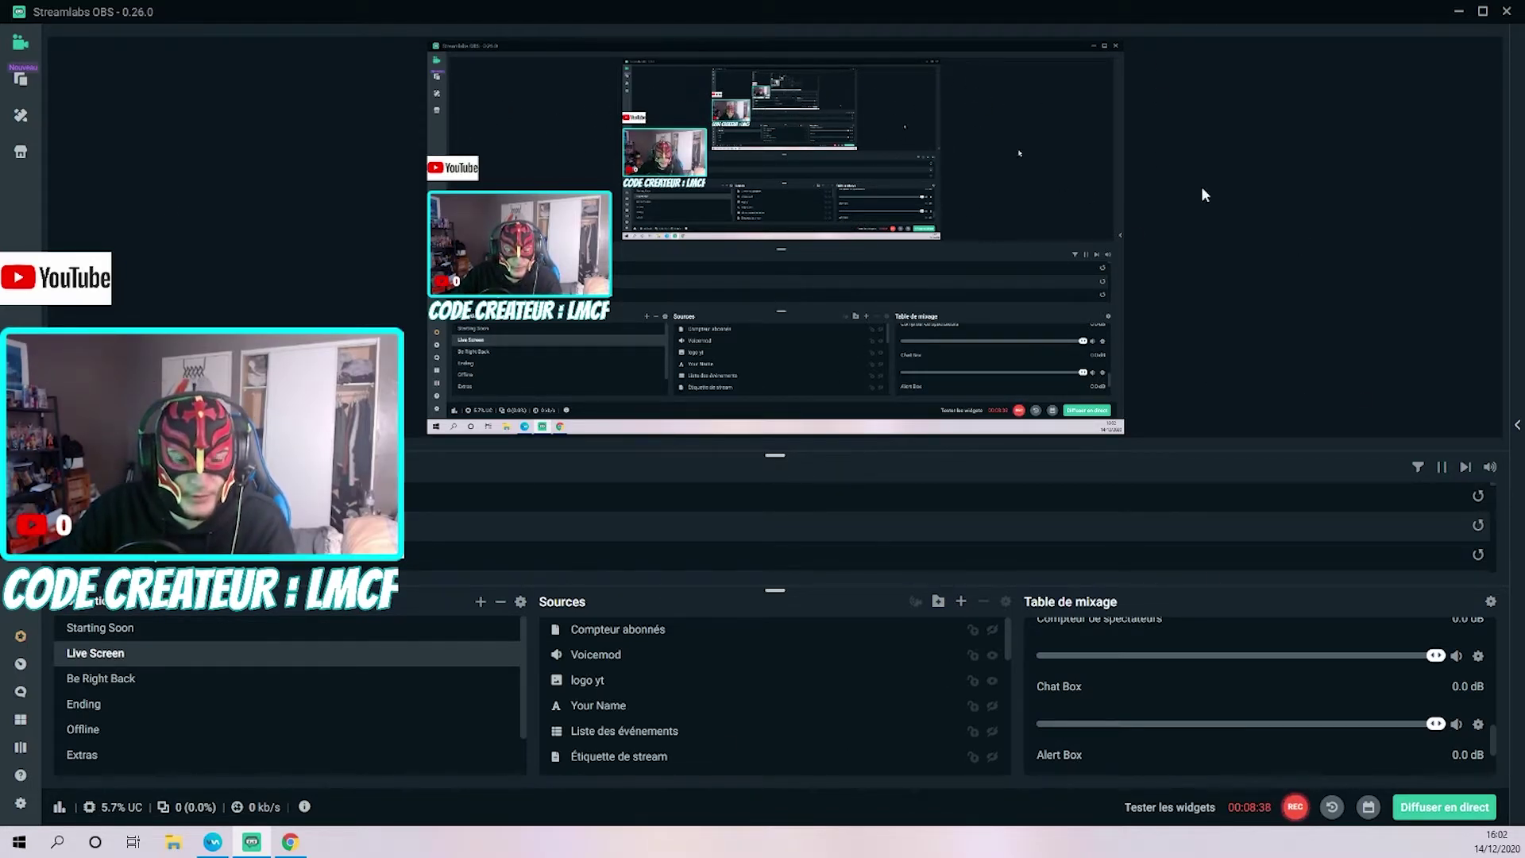
click(962, 602)
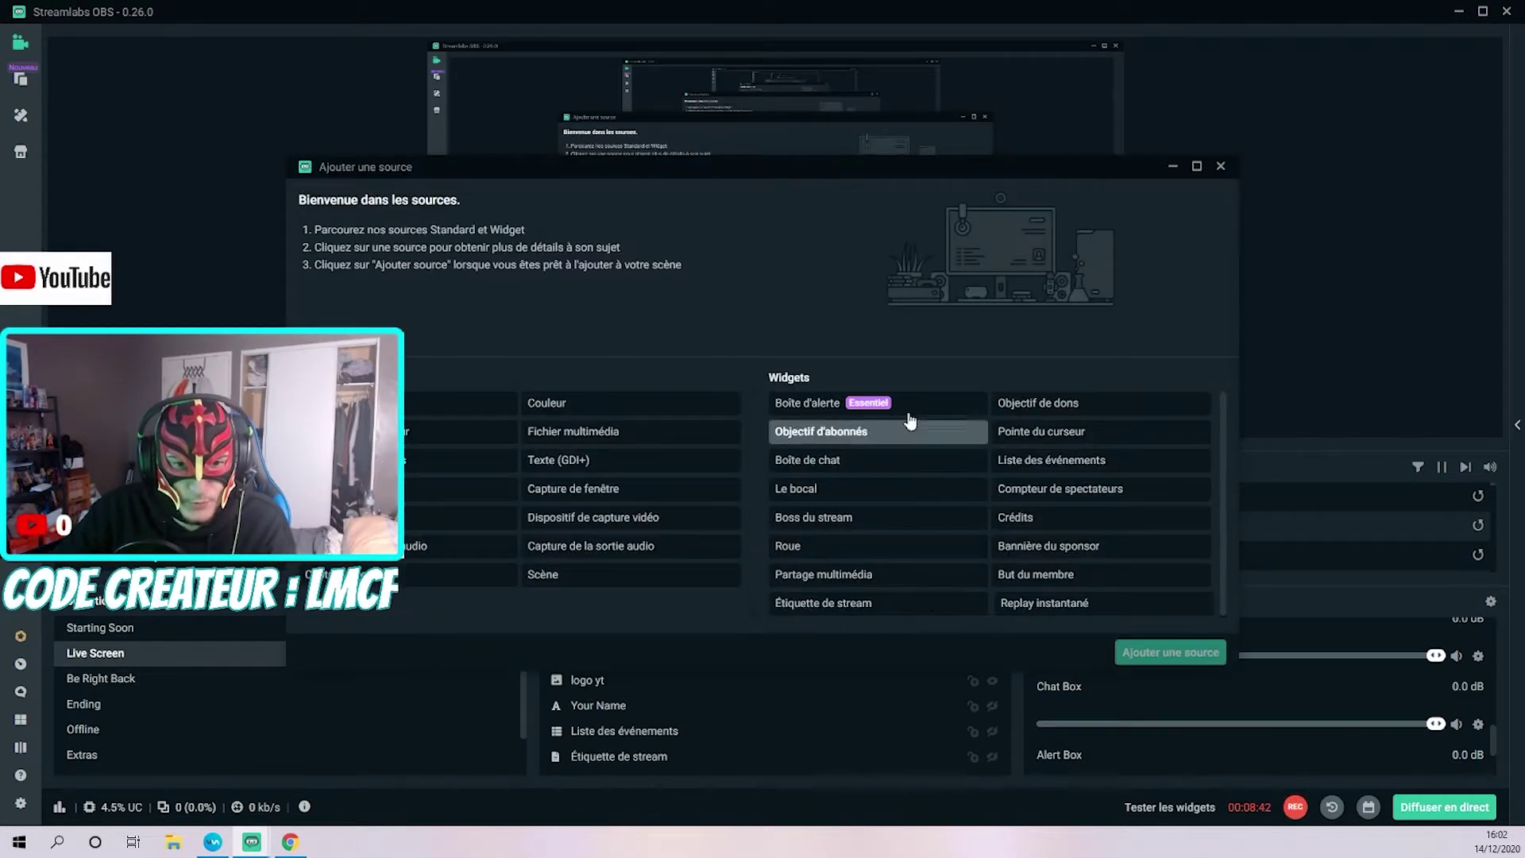
click(622, 495)
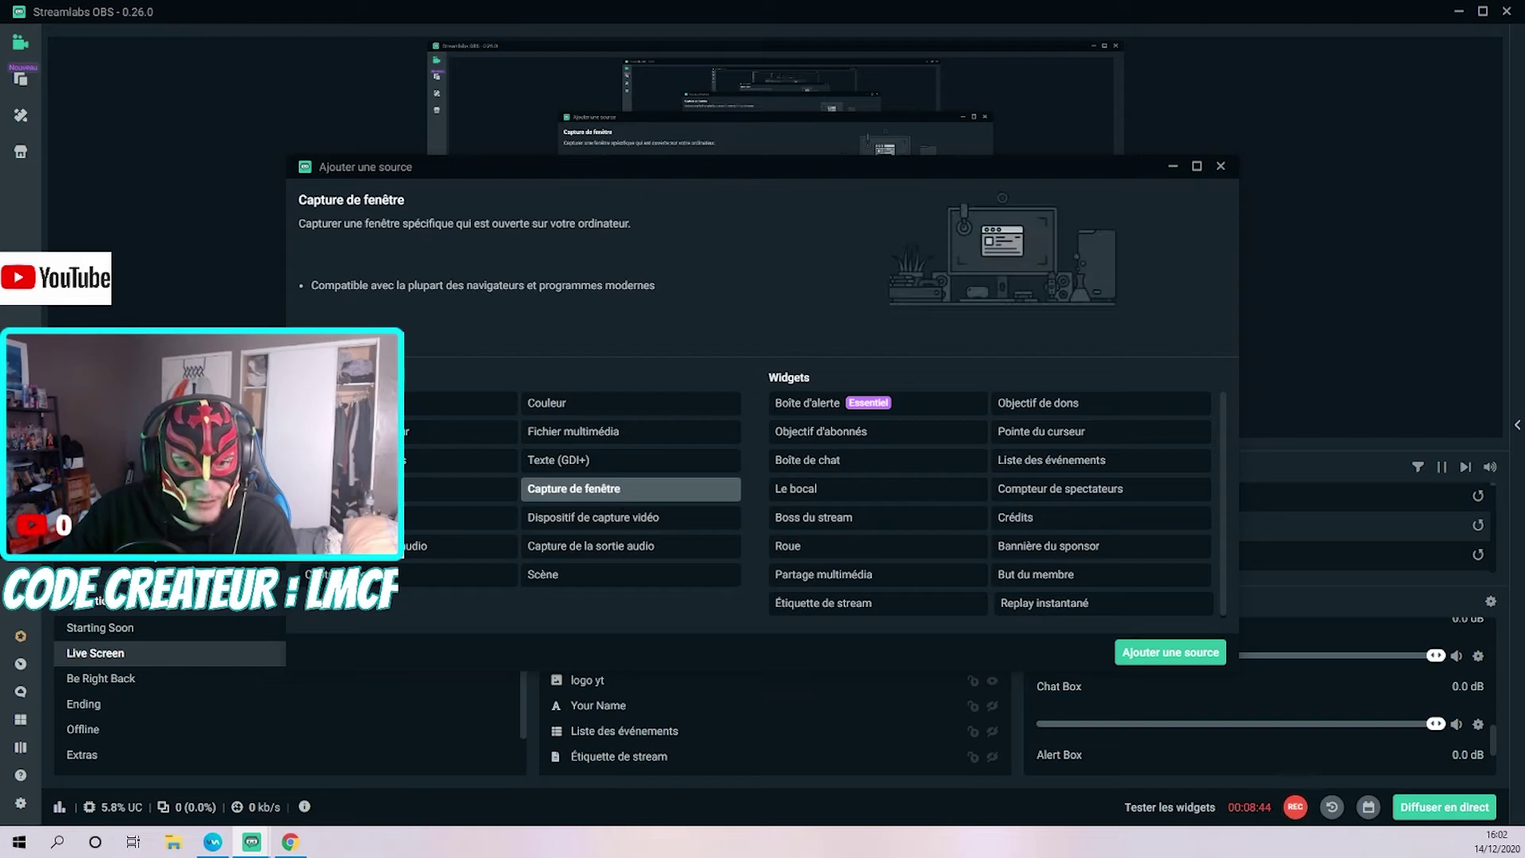
click(1192, 659)
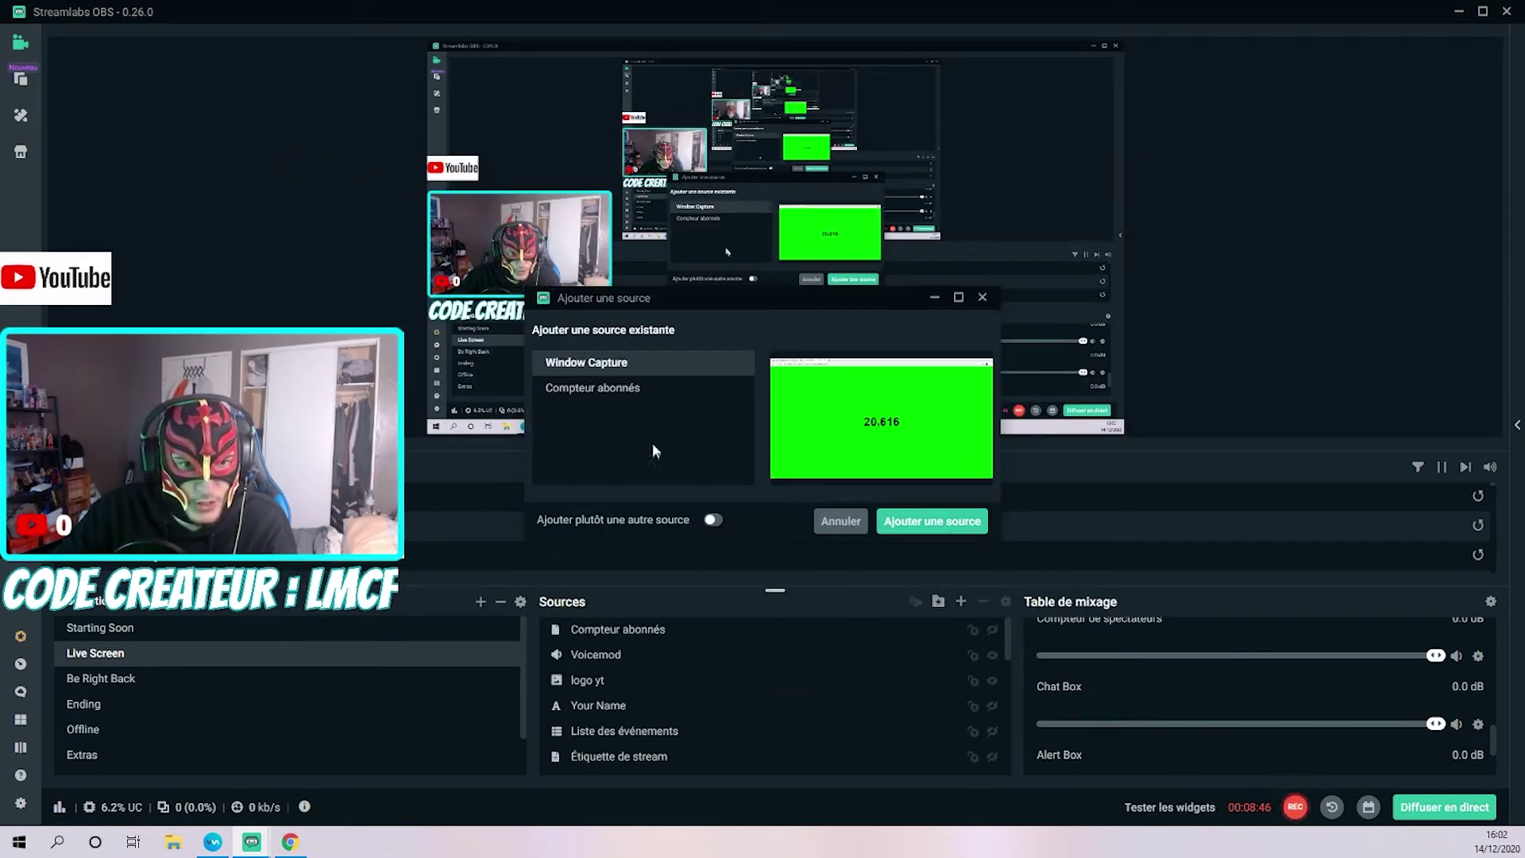
click(649, 389)
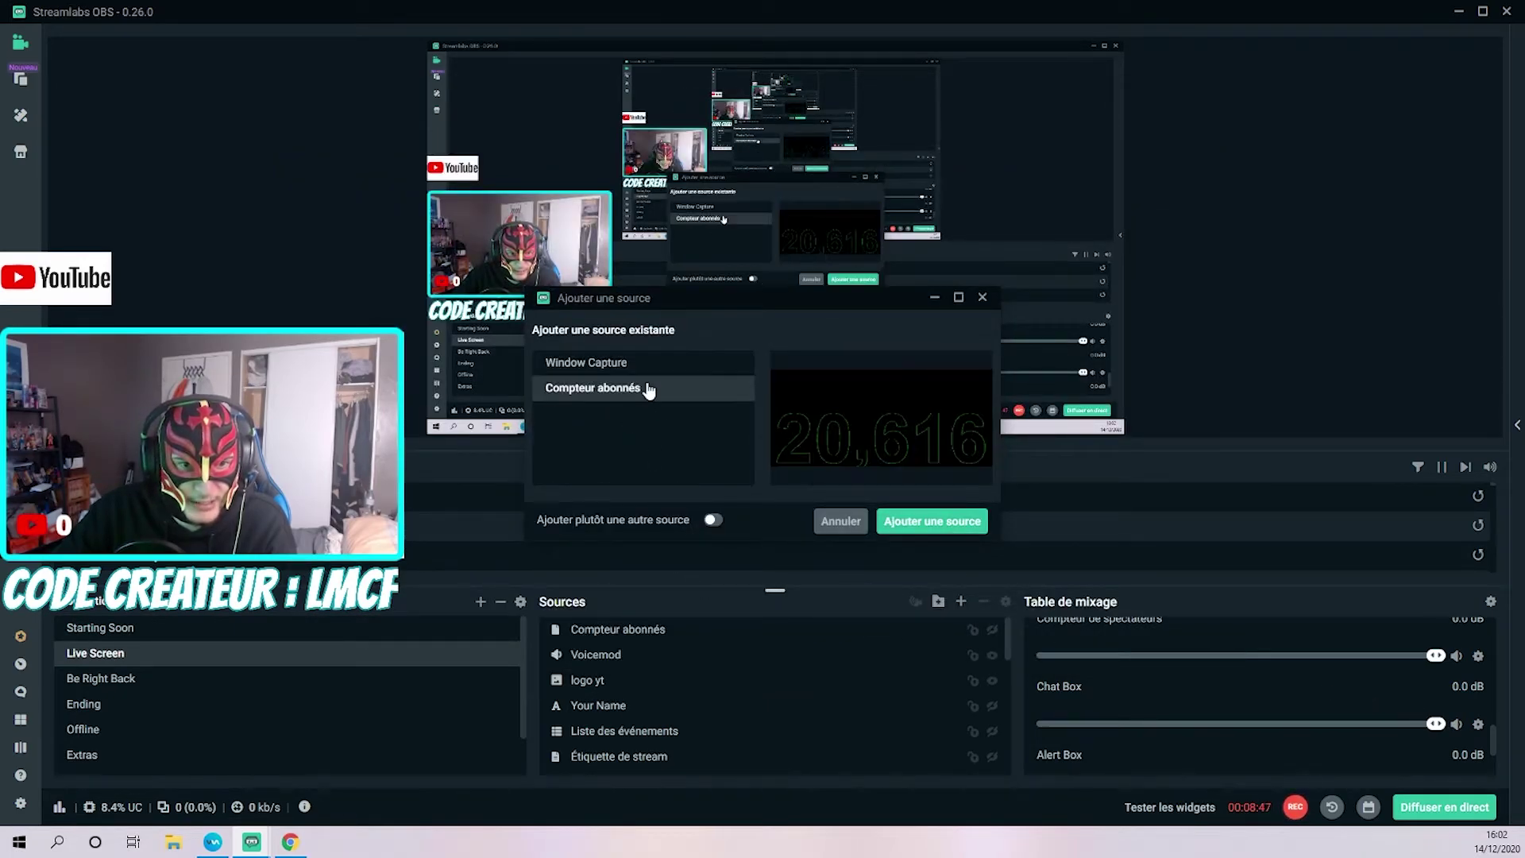
click(710, 521)
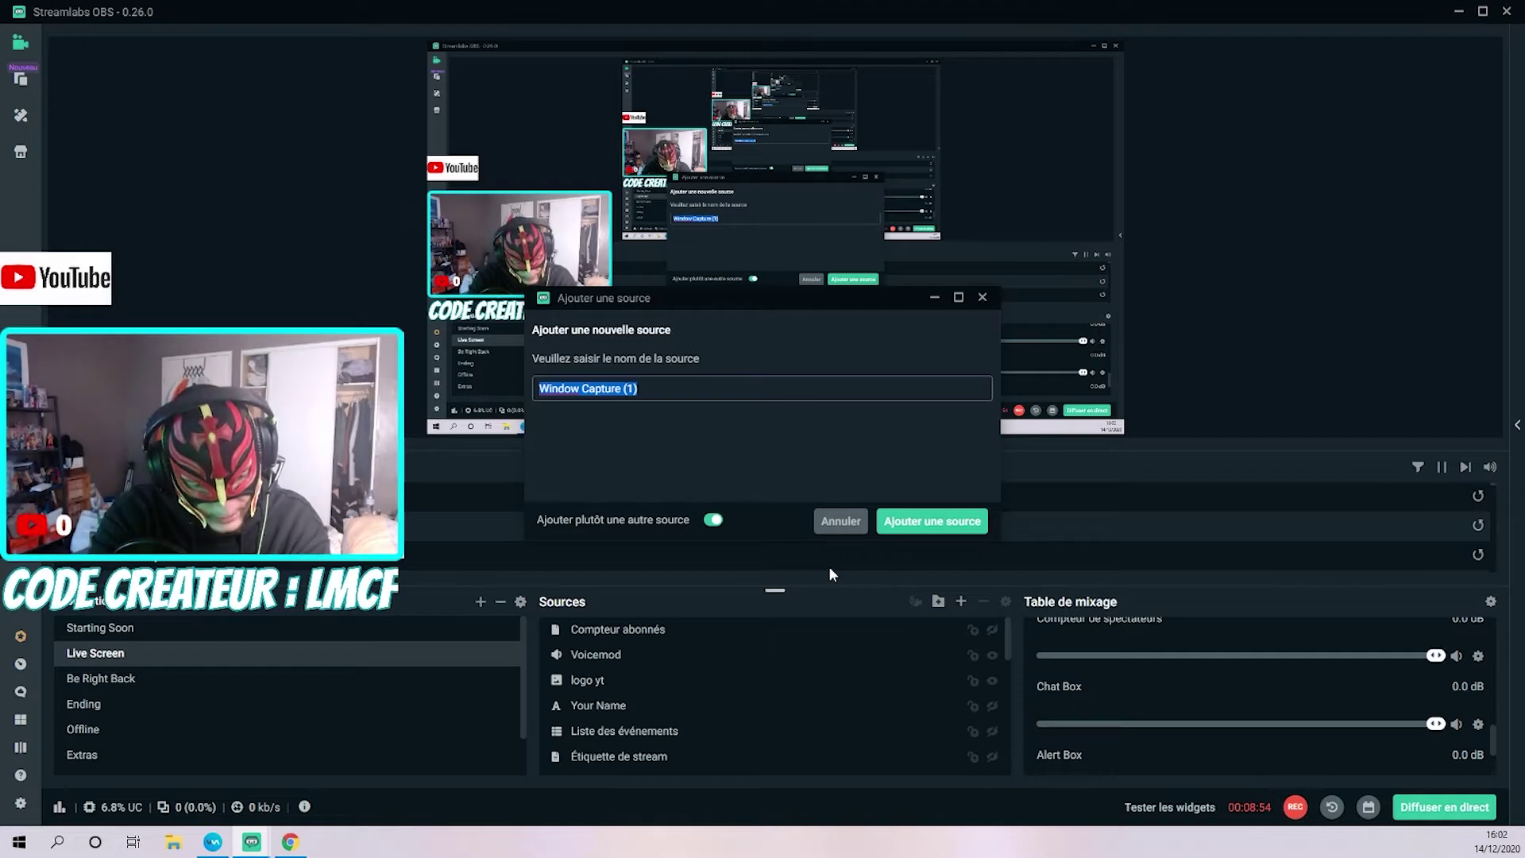
text(Compte)
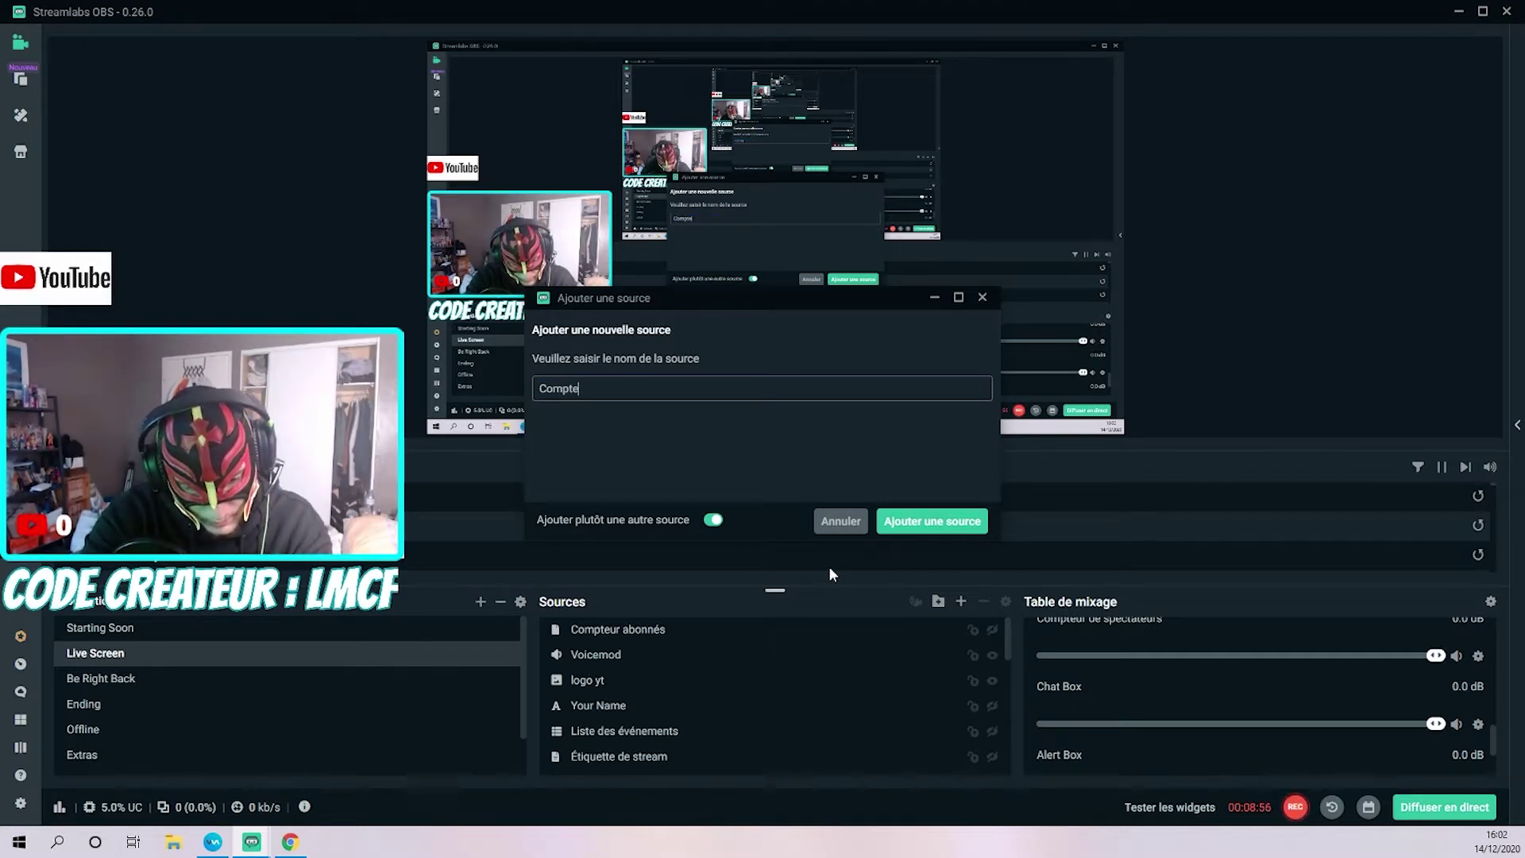
text(ur youtube)
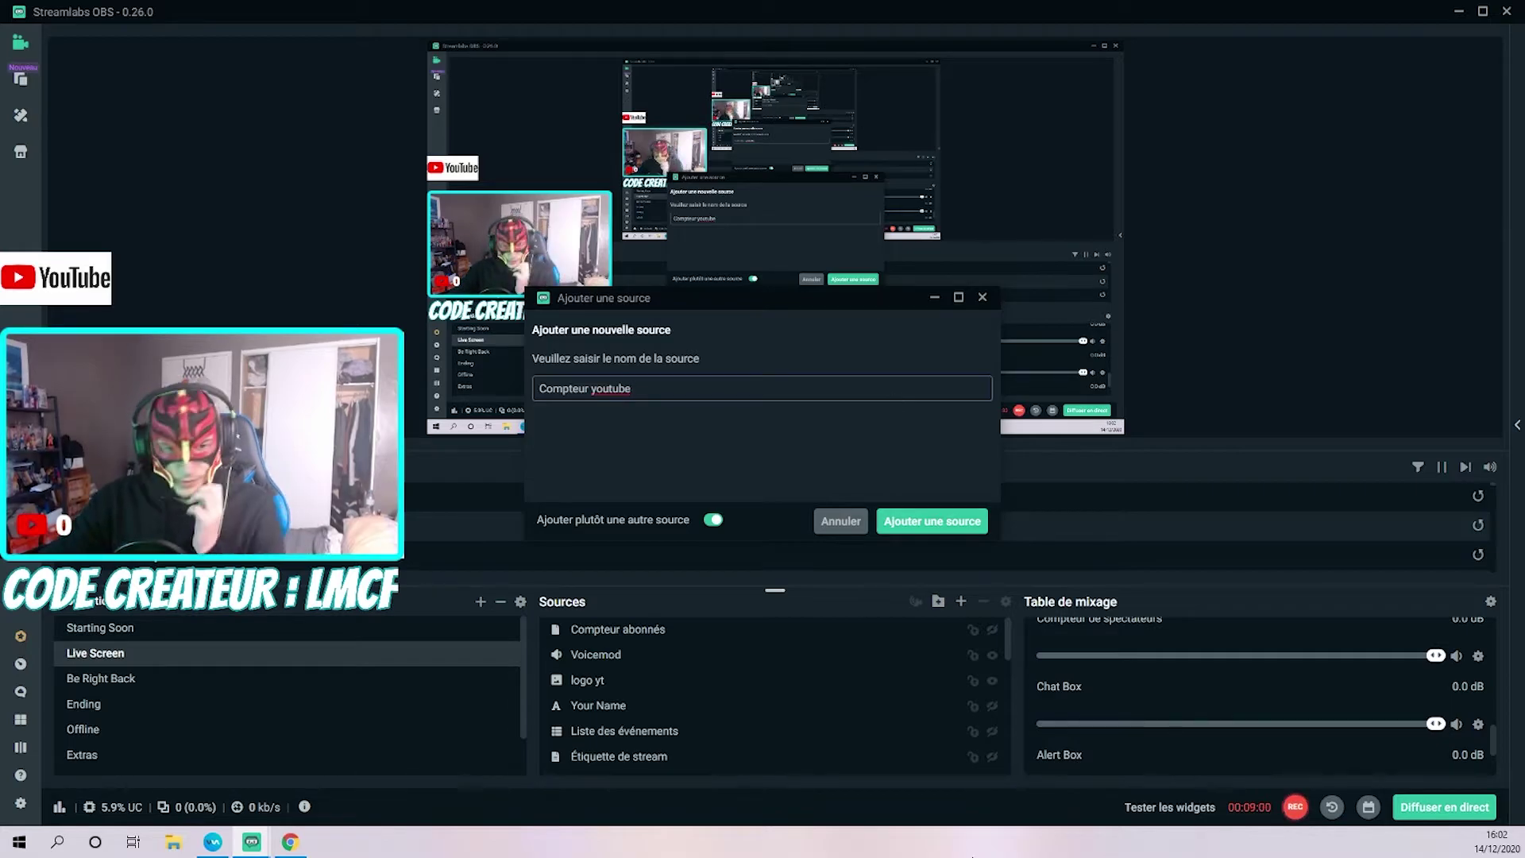
click(934, 522)
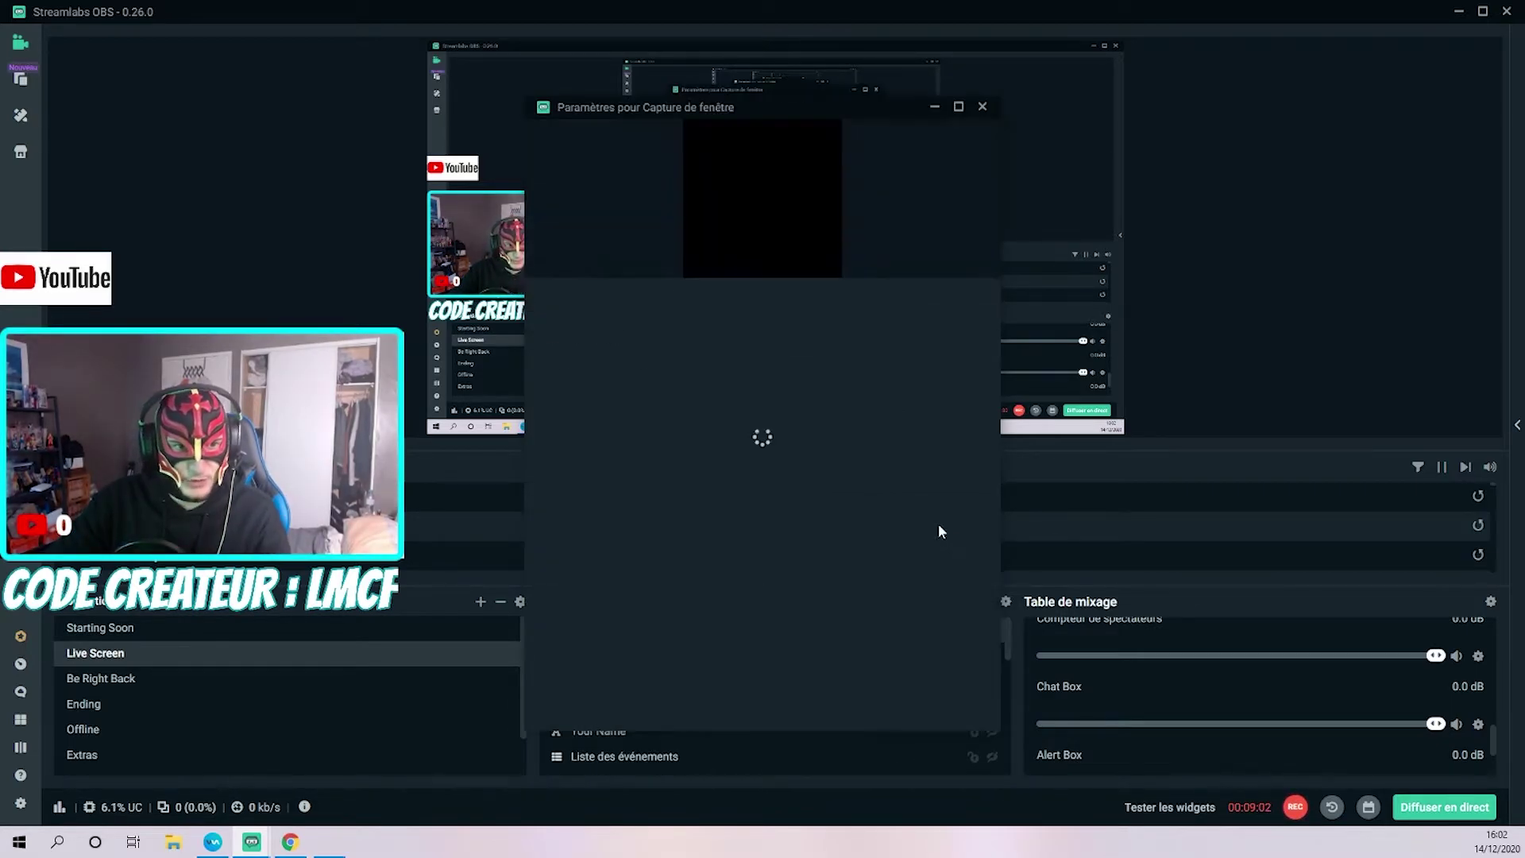
click(908, 304)
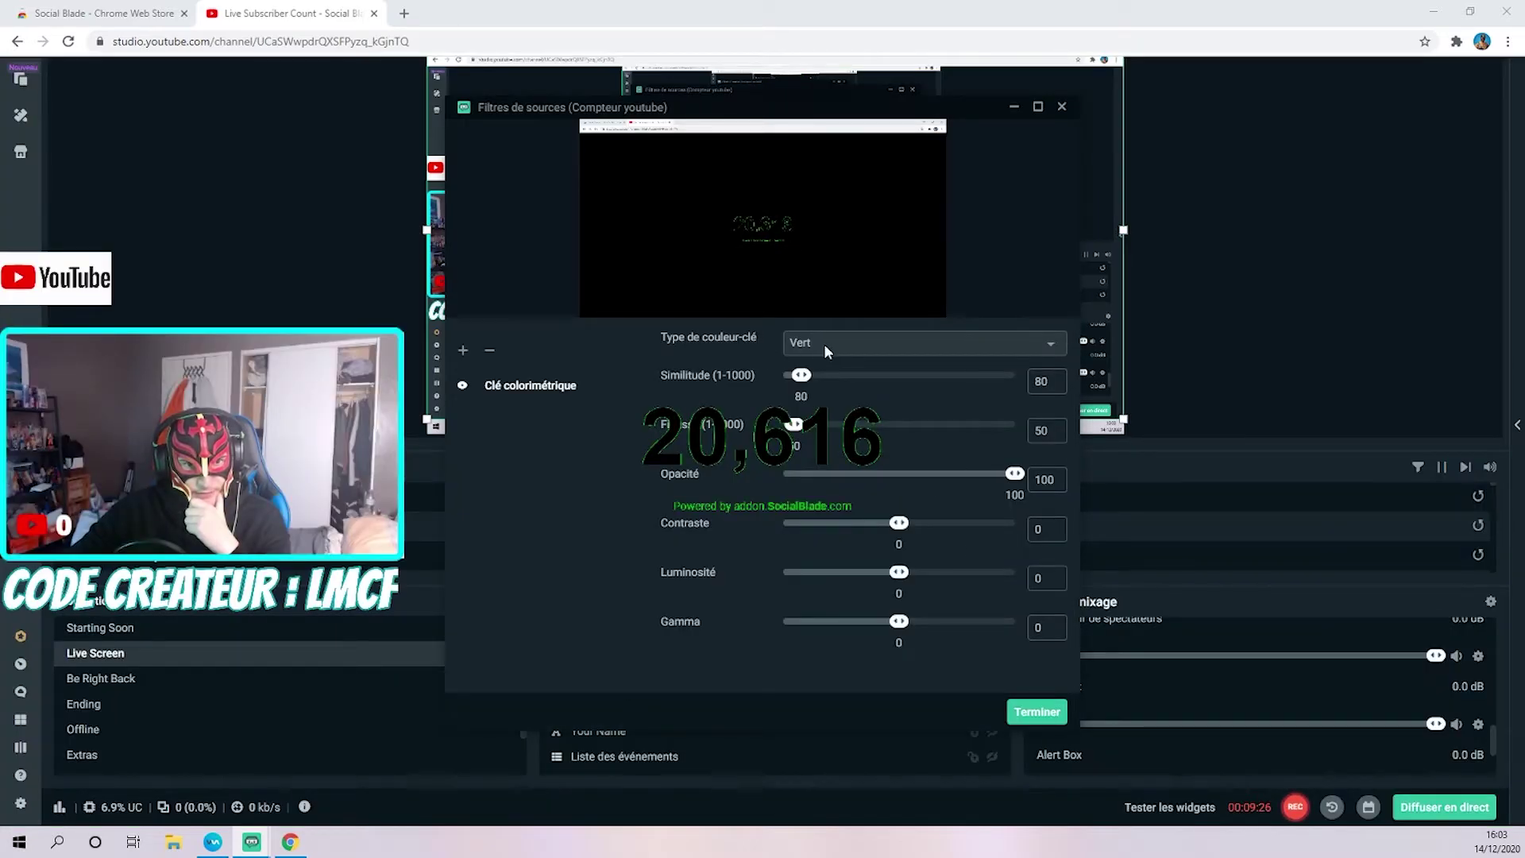
Step: Set the key colour type of the Compteur youtube source's Clé colorimétrique filter to Vert and finish the filter settings
click(827, 340)
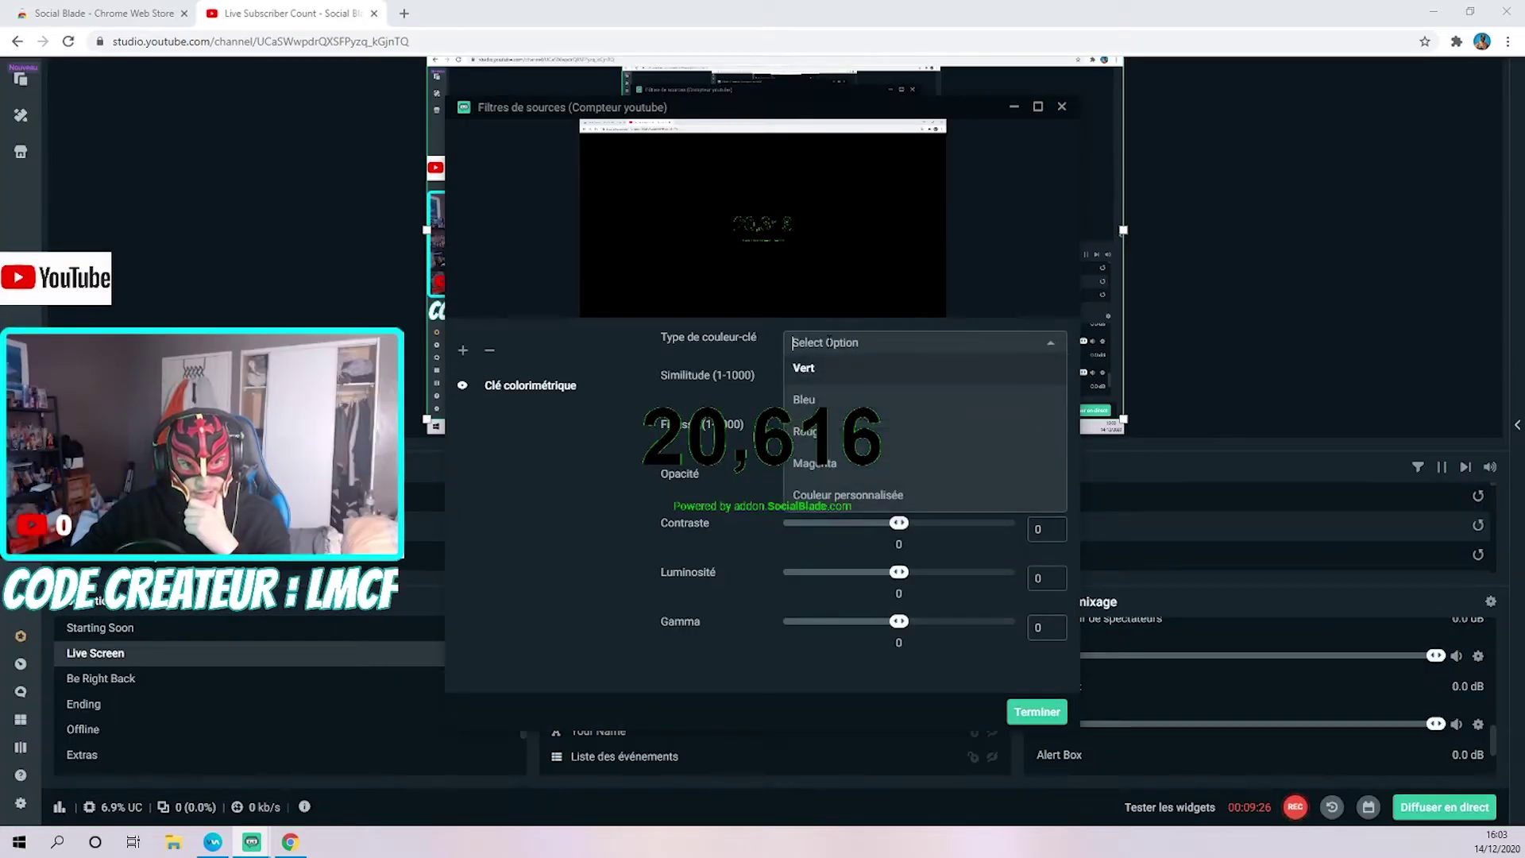
click(818, 379)
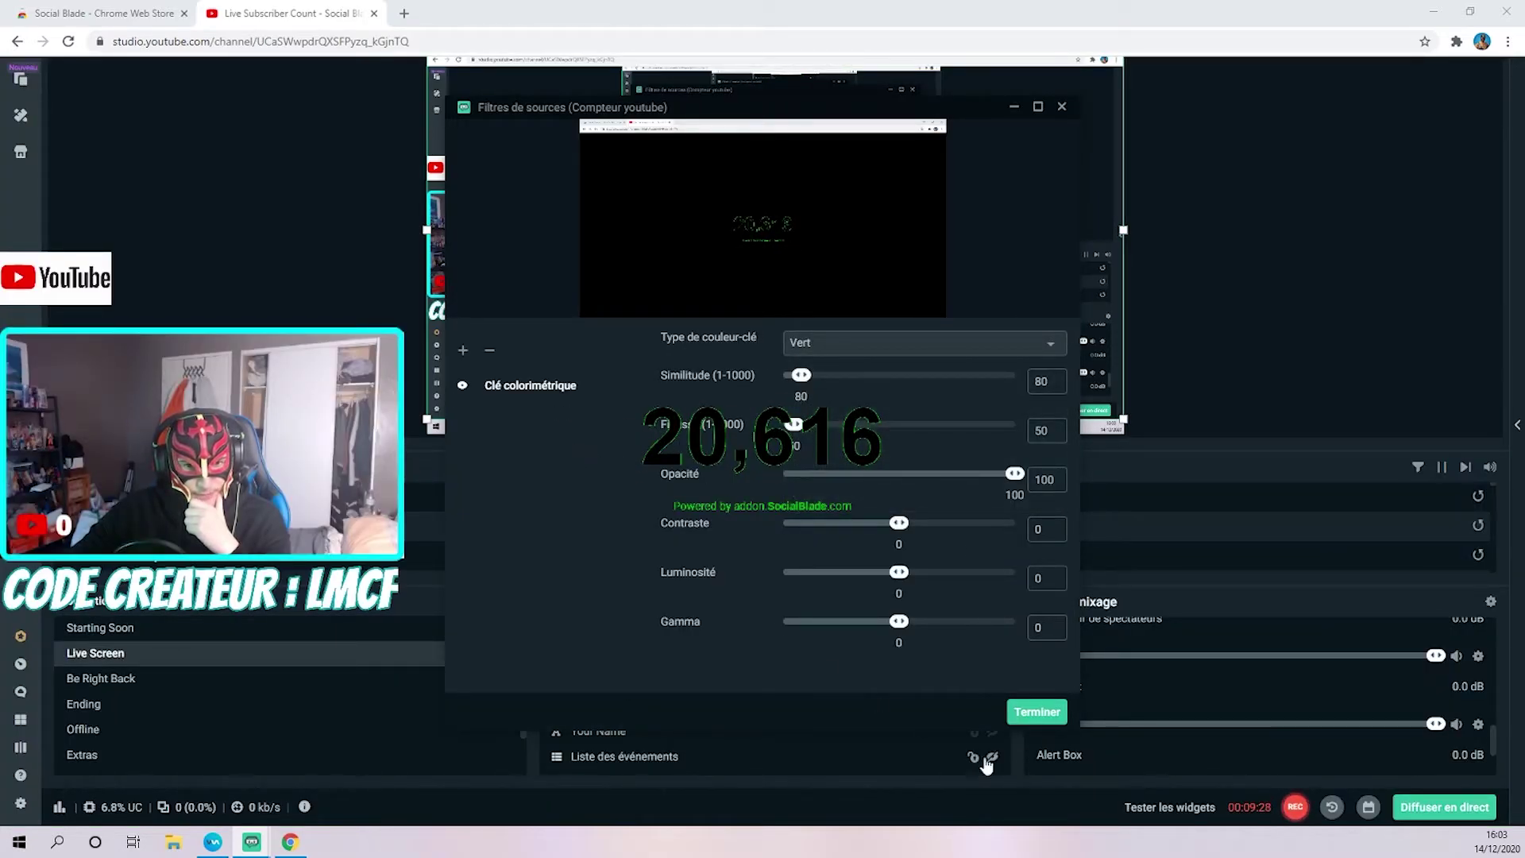
click(1033, 712)
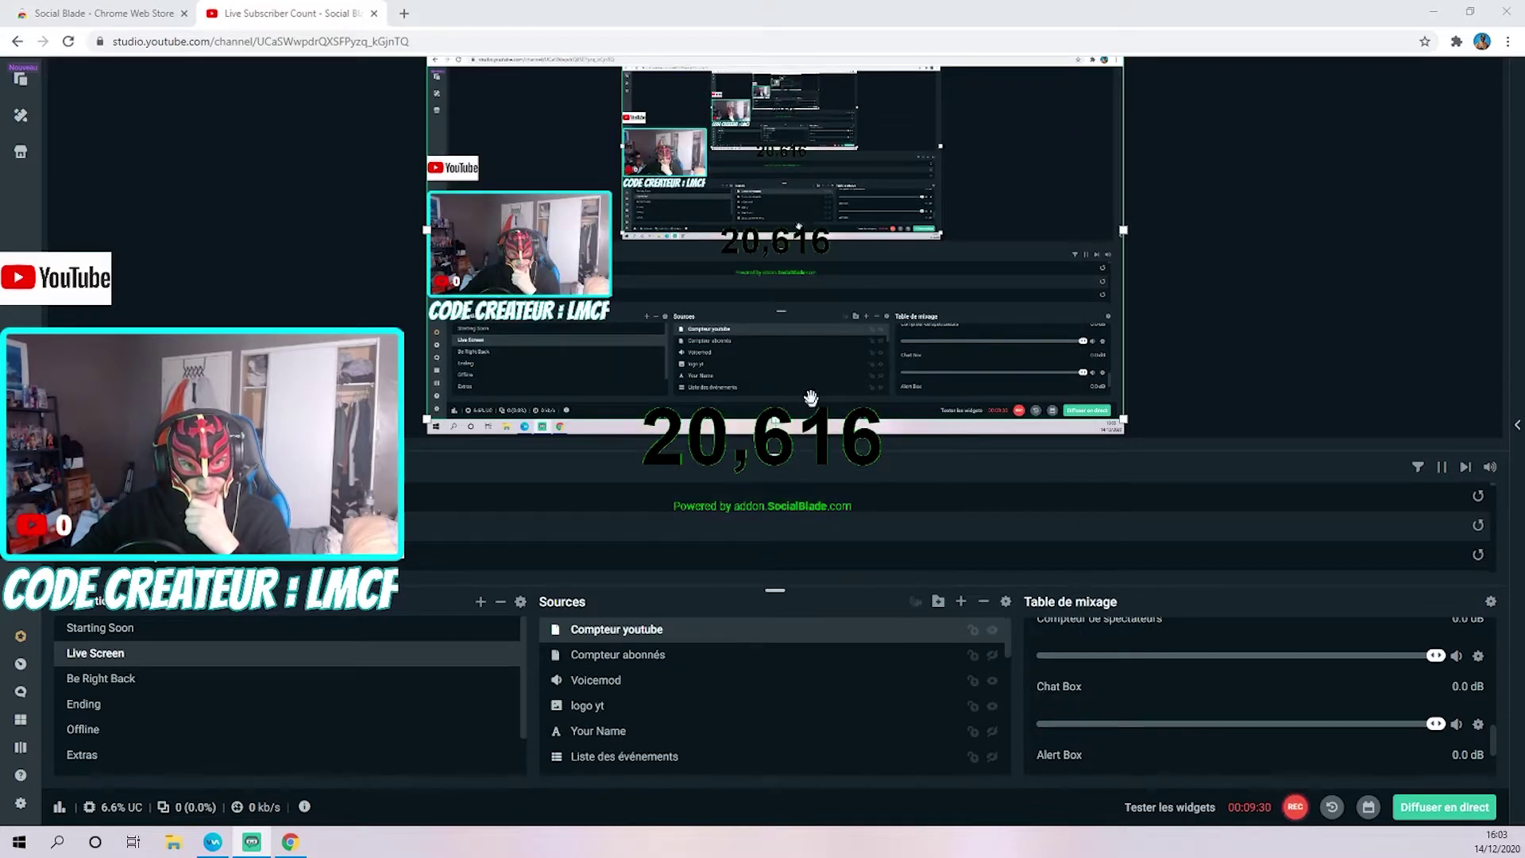
drag(786, 257, 733, 209)
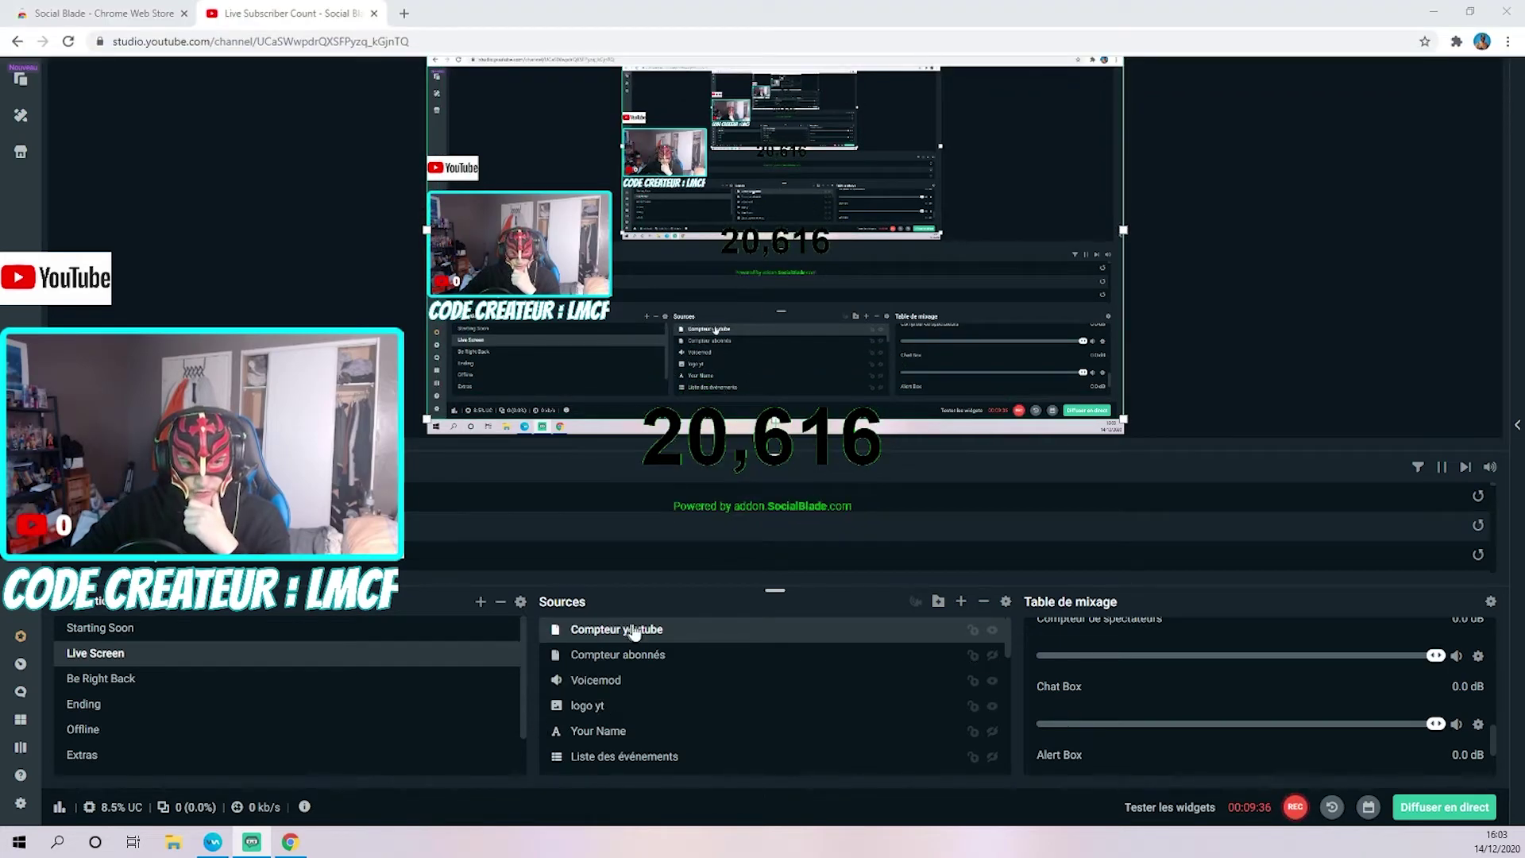
Step: Add a Rogner/Ajouter une bordure filter to the Compteur youtube source
right_click(630, 631)
click(725, 443)
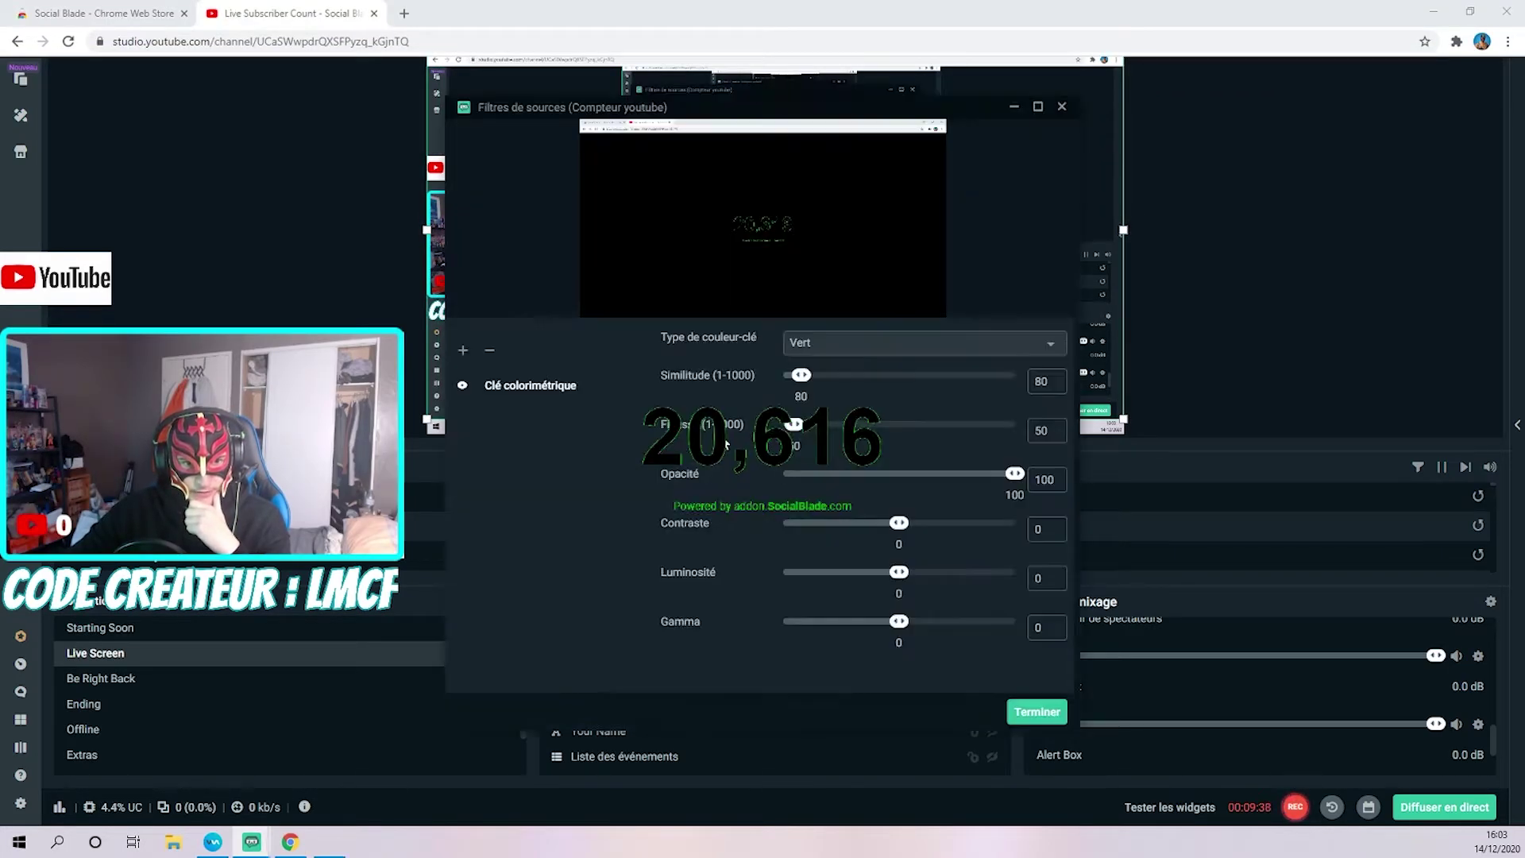
click(463, 350)
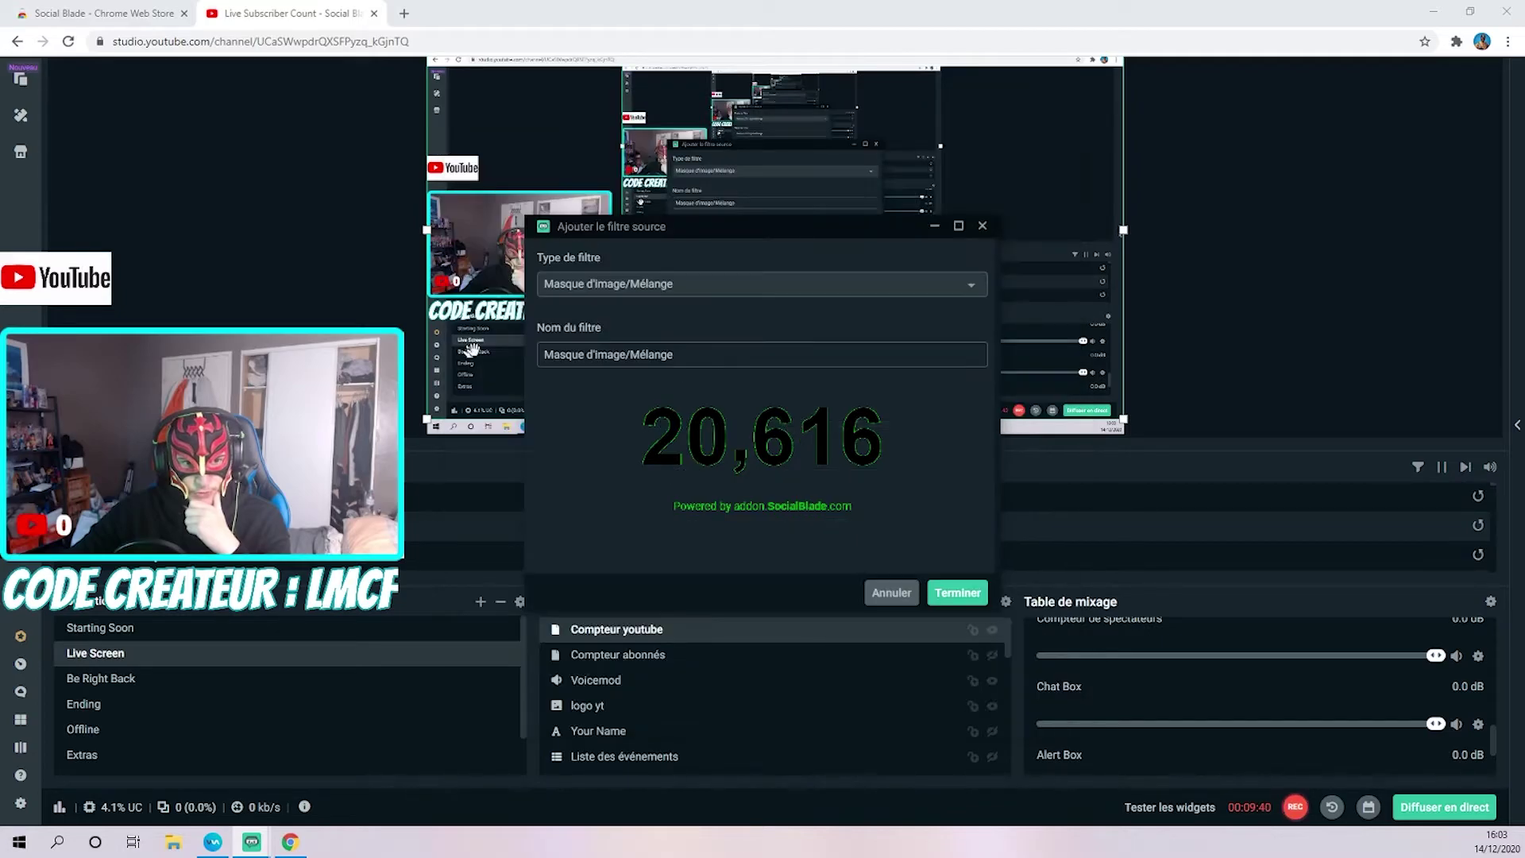
click(644, 286)
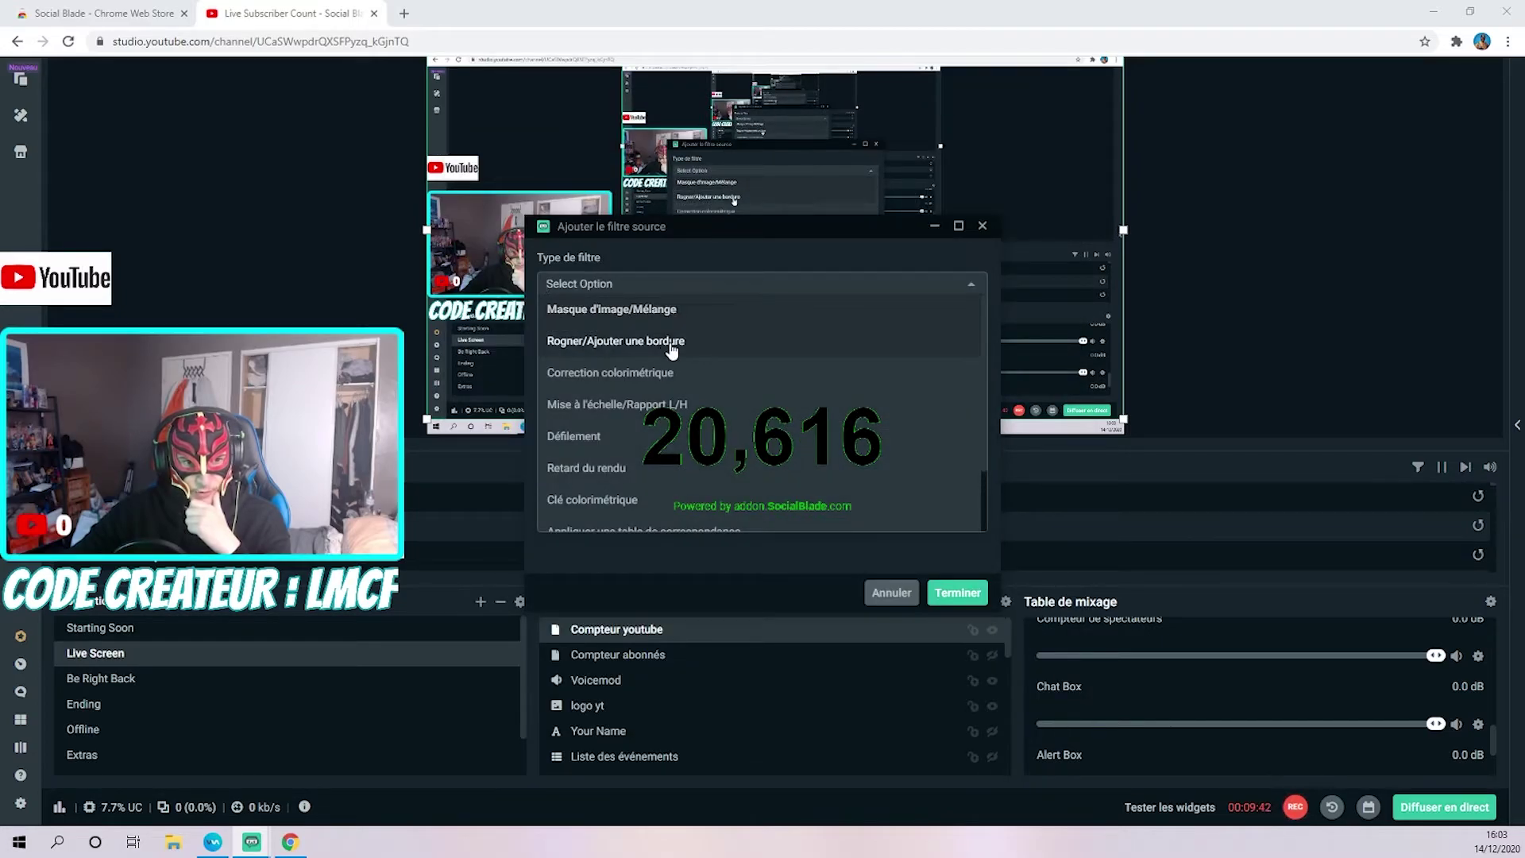
click(672, 350)
click(959, 592)
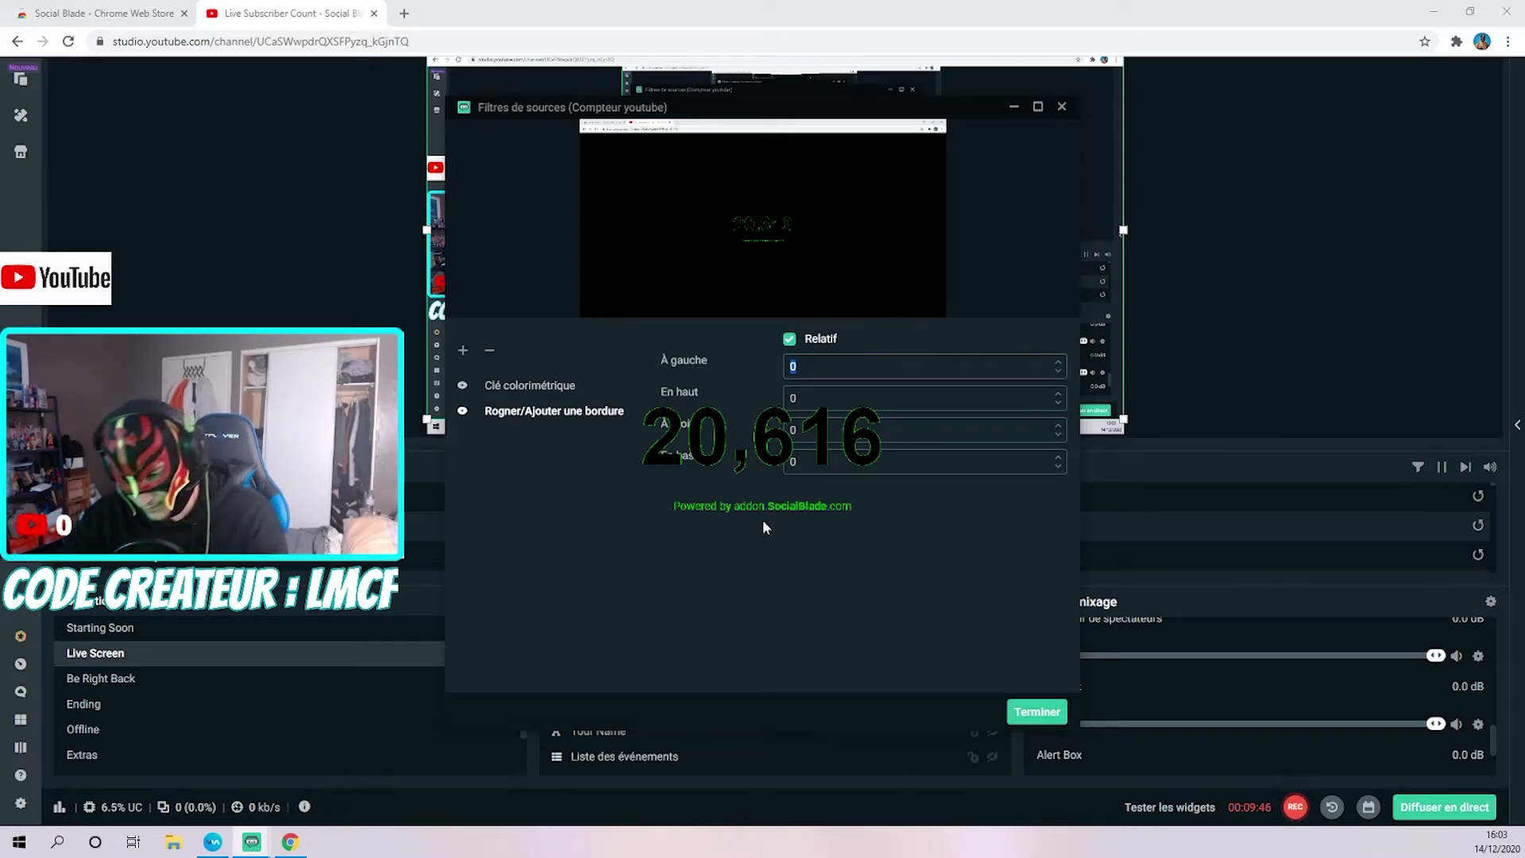
Step: Set the crop filter's left value to 800 and its top value to 480
text(80)
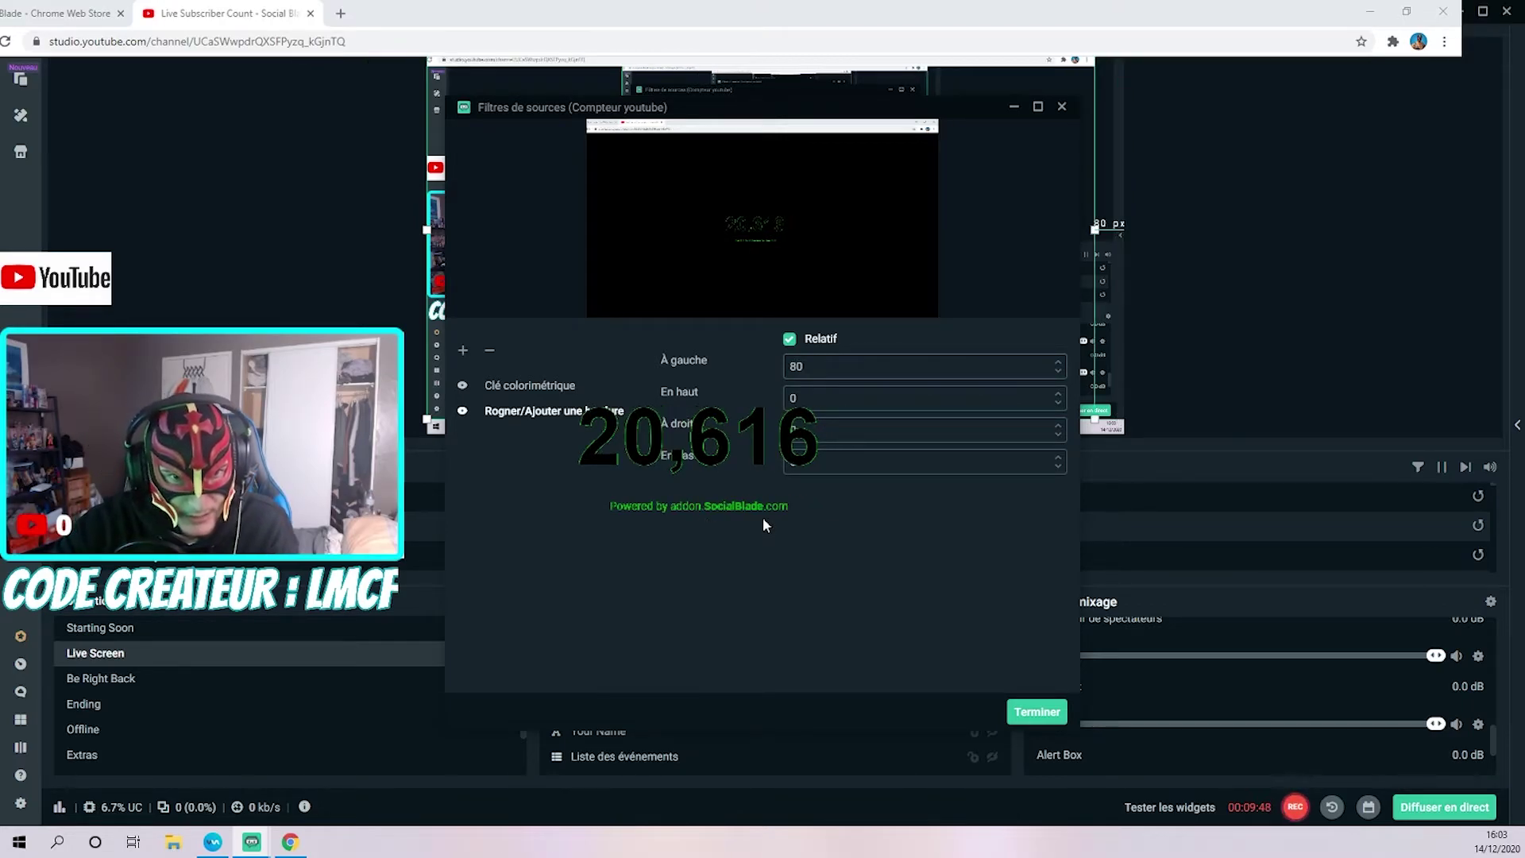
text(0)
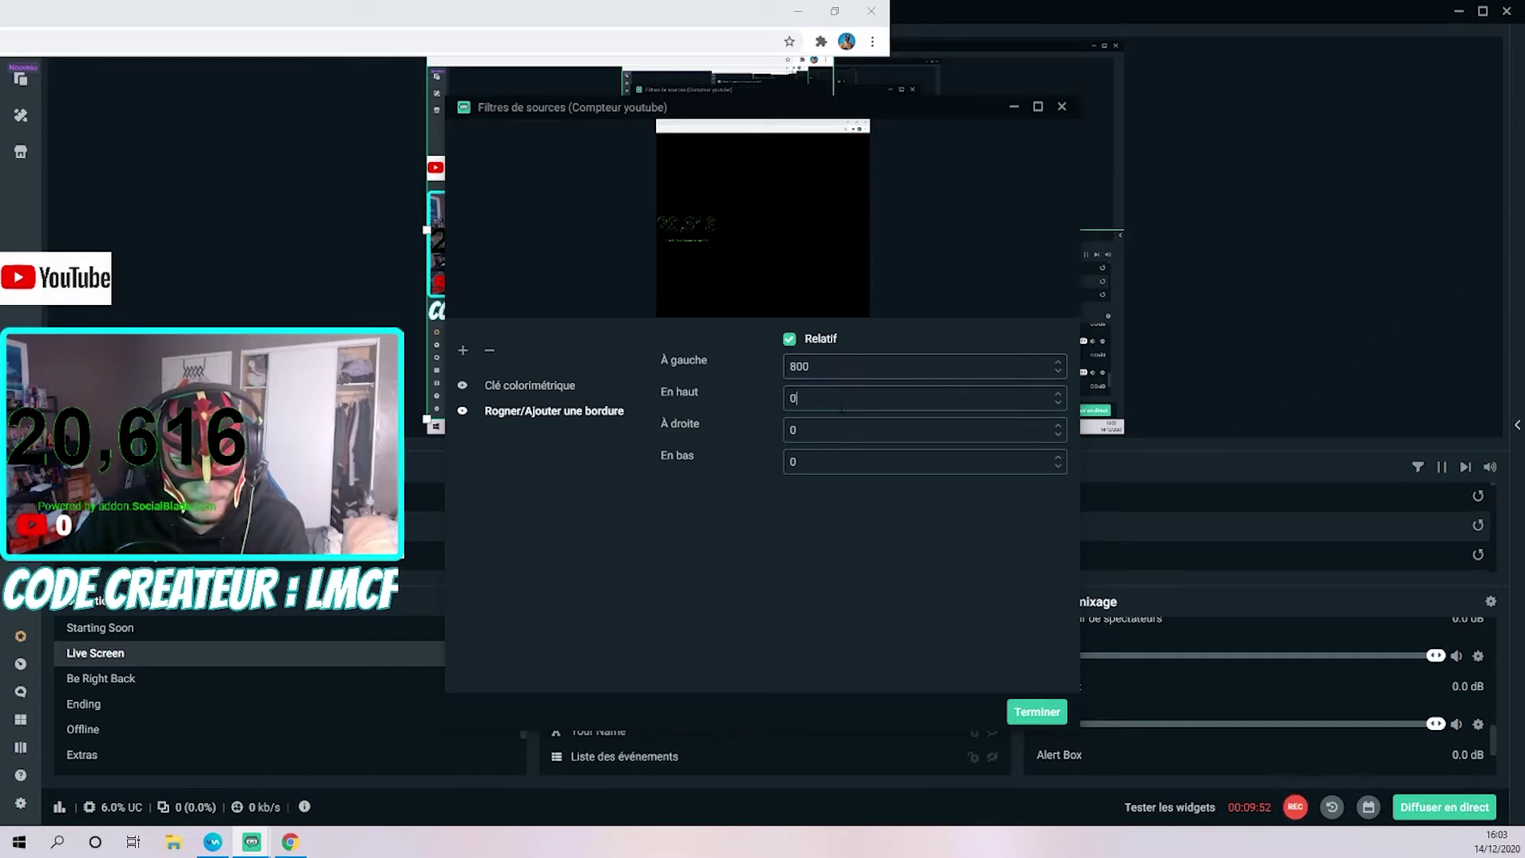
text(450)
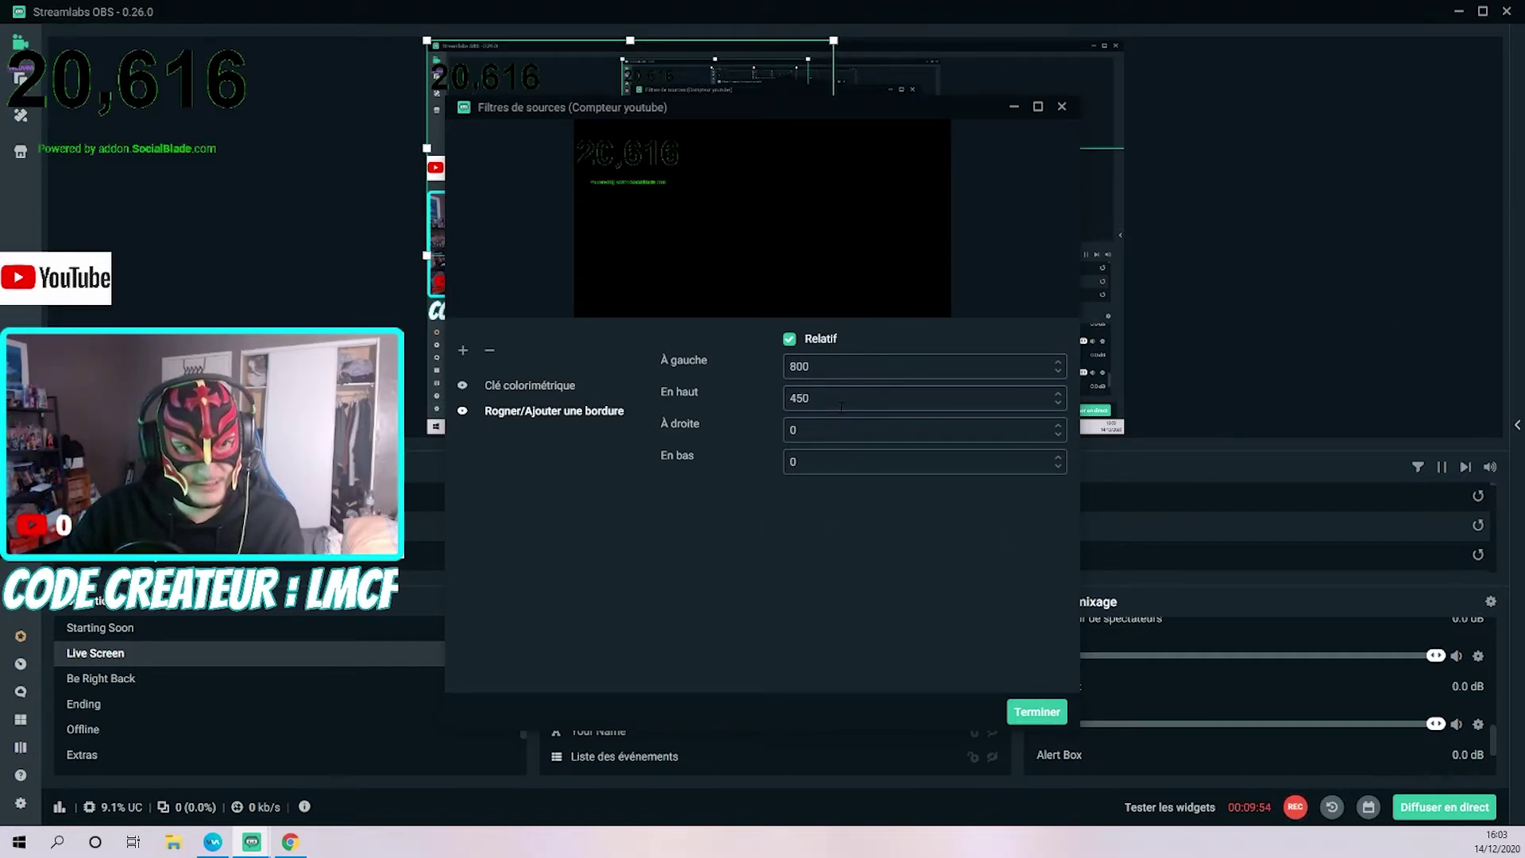
key(BackSpace)
key(BackSpace)
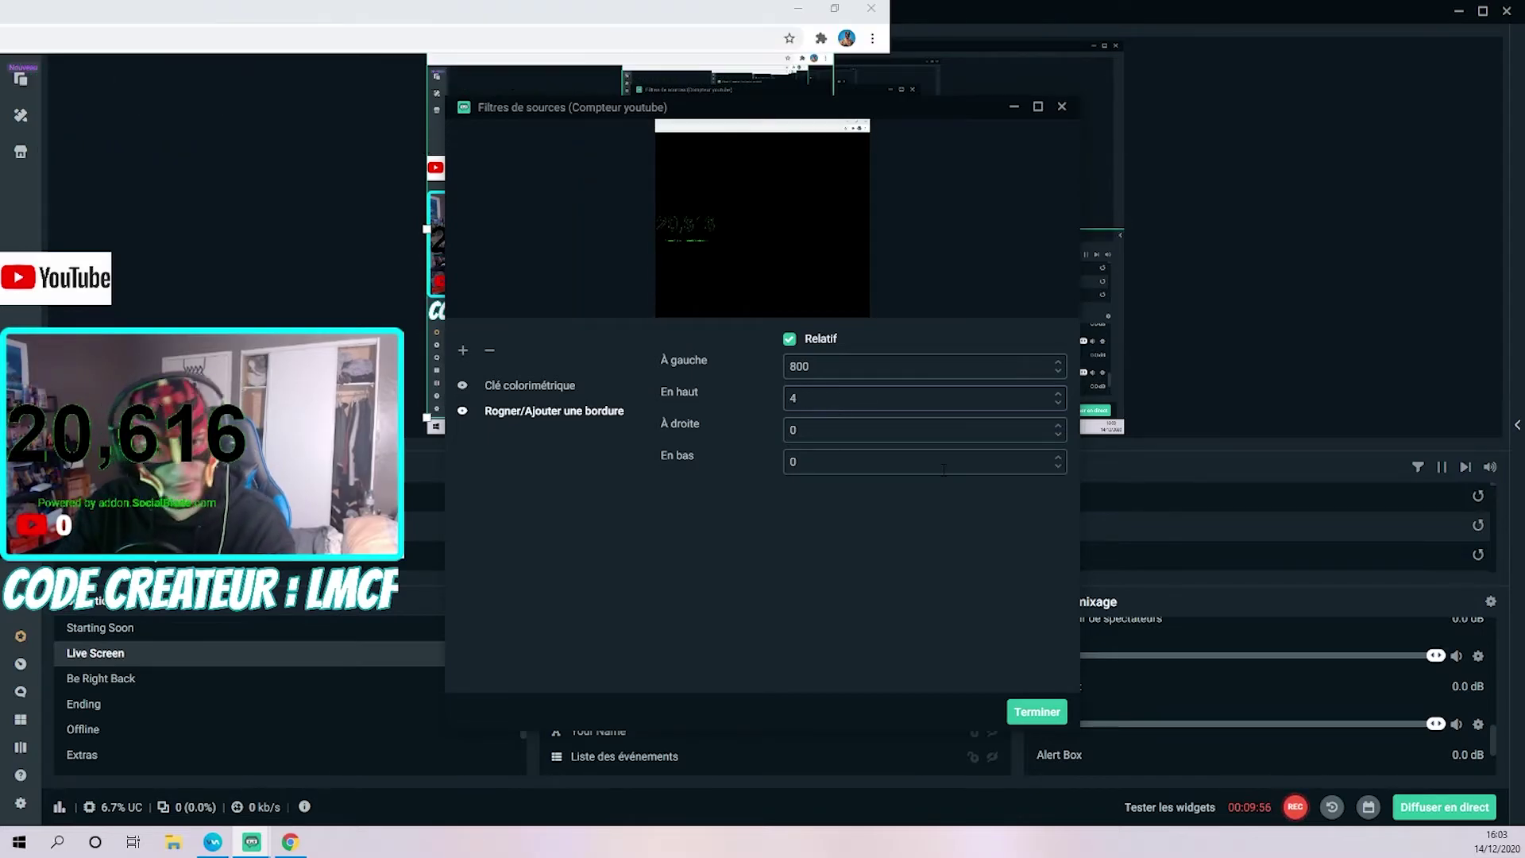
text(80)
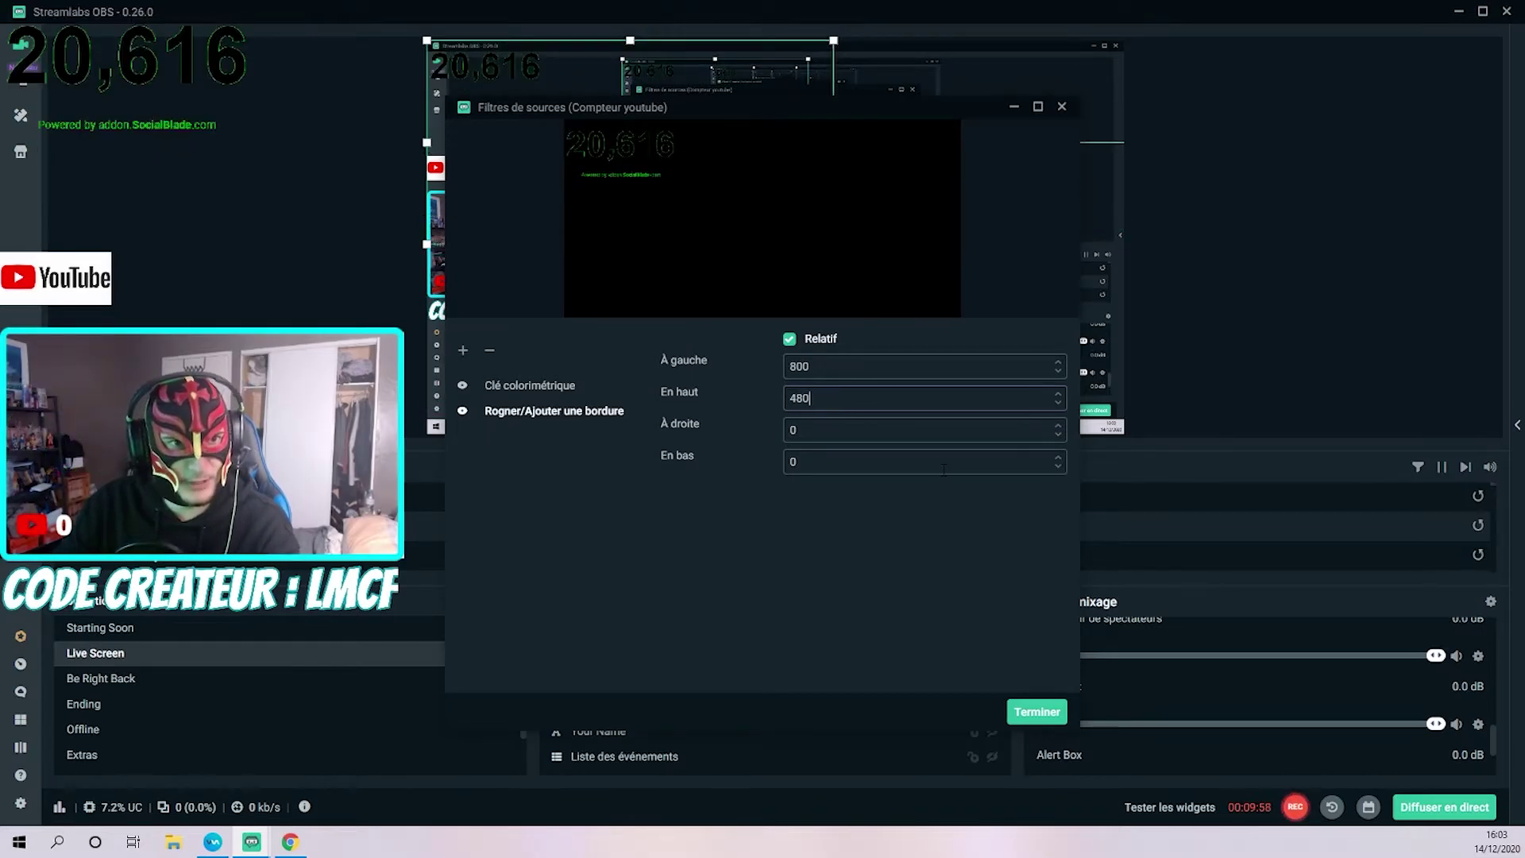
Step: Set the crop filter's right value to 800 and its bottom value to 480, and close the source filters
click(872, 437)
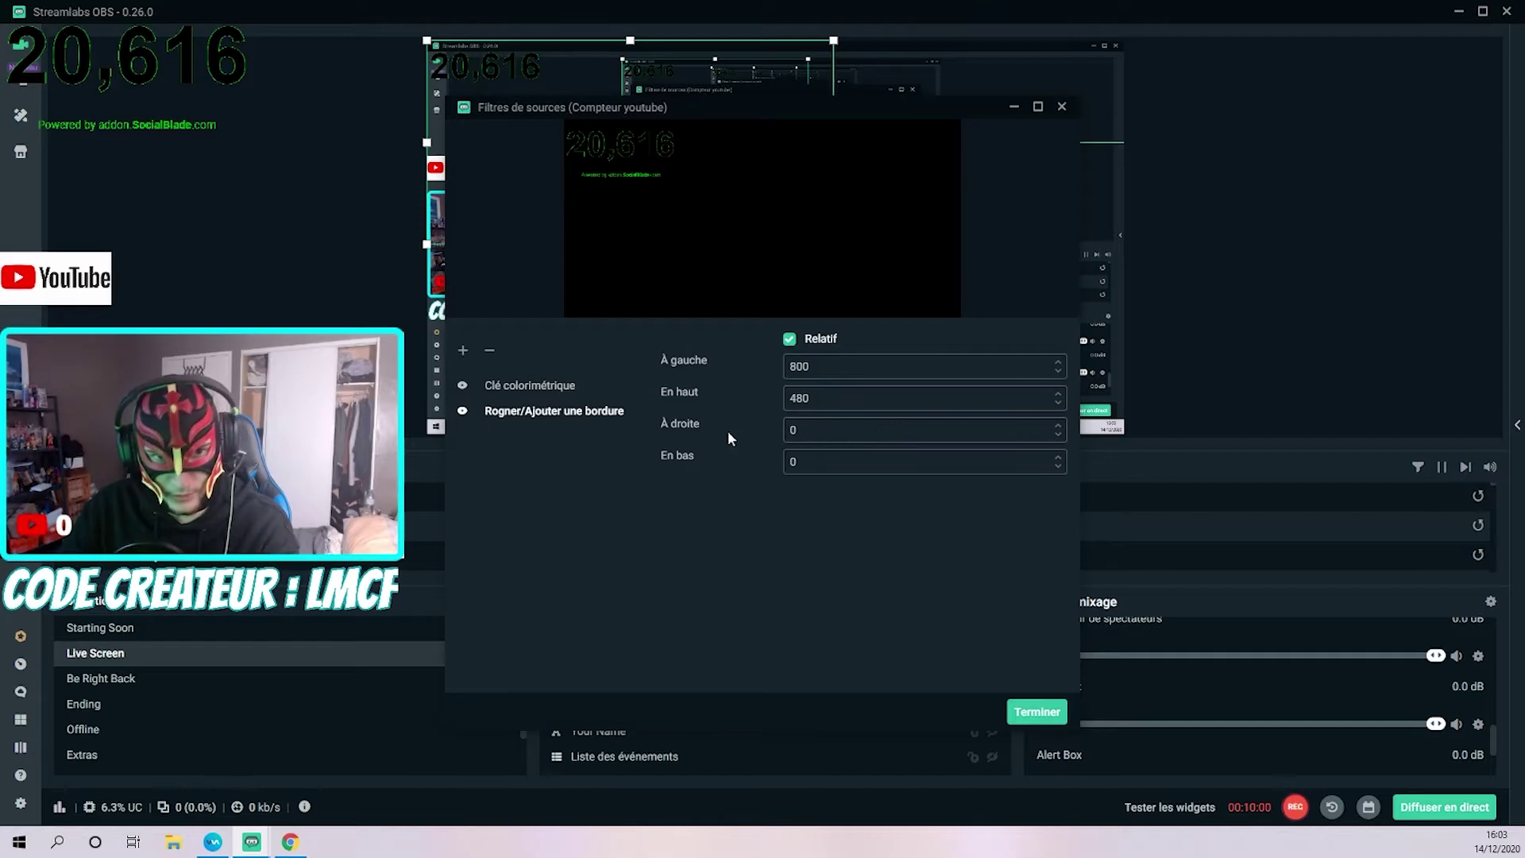
key(BackSpace)
text(800)
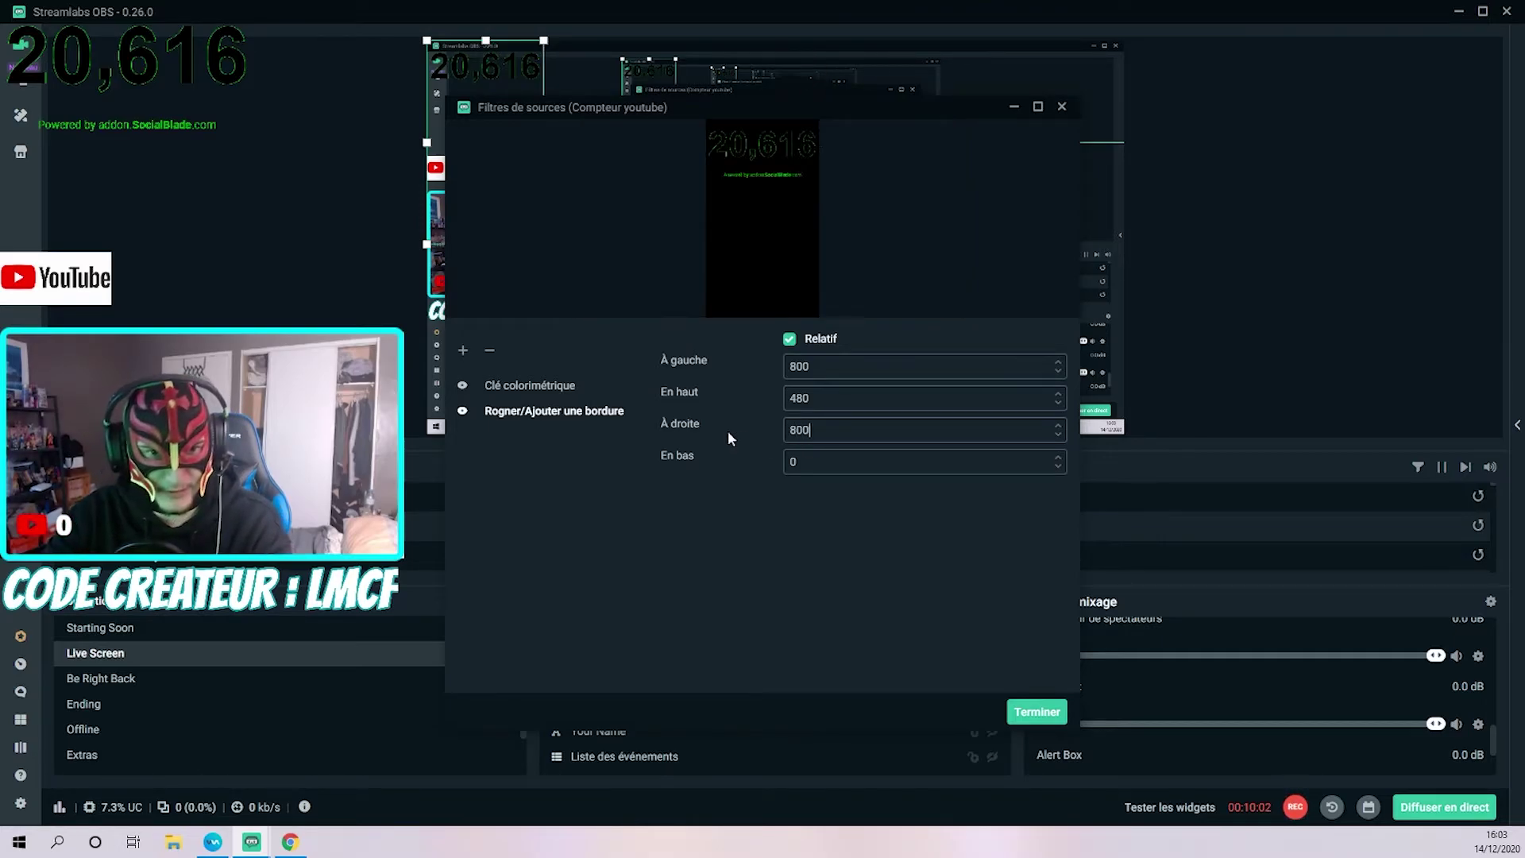
click(849, 474)
key(BackSpace)
text(480)
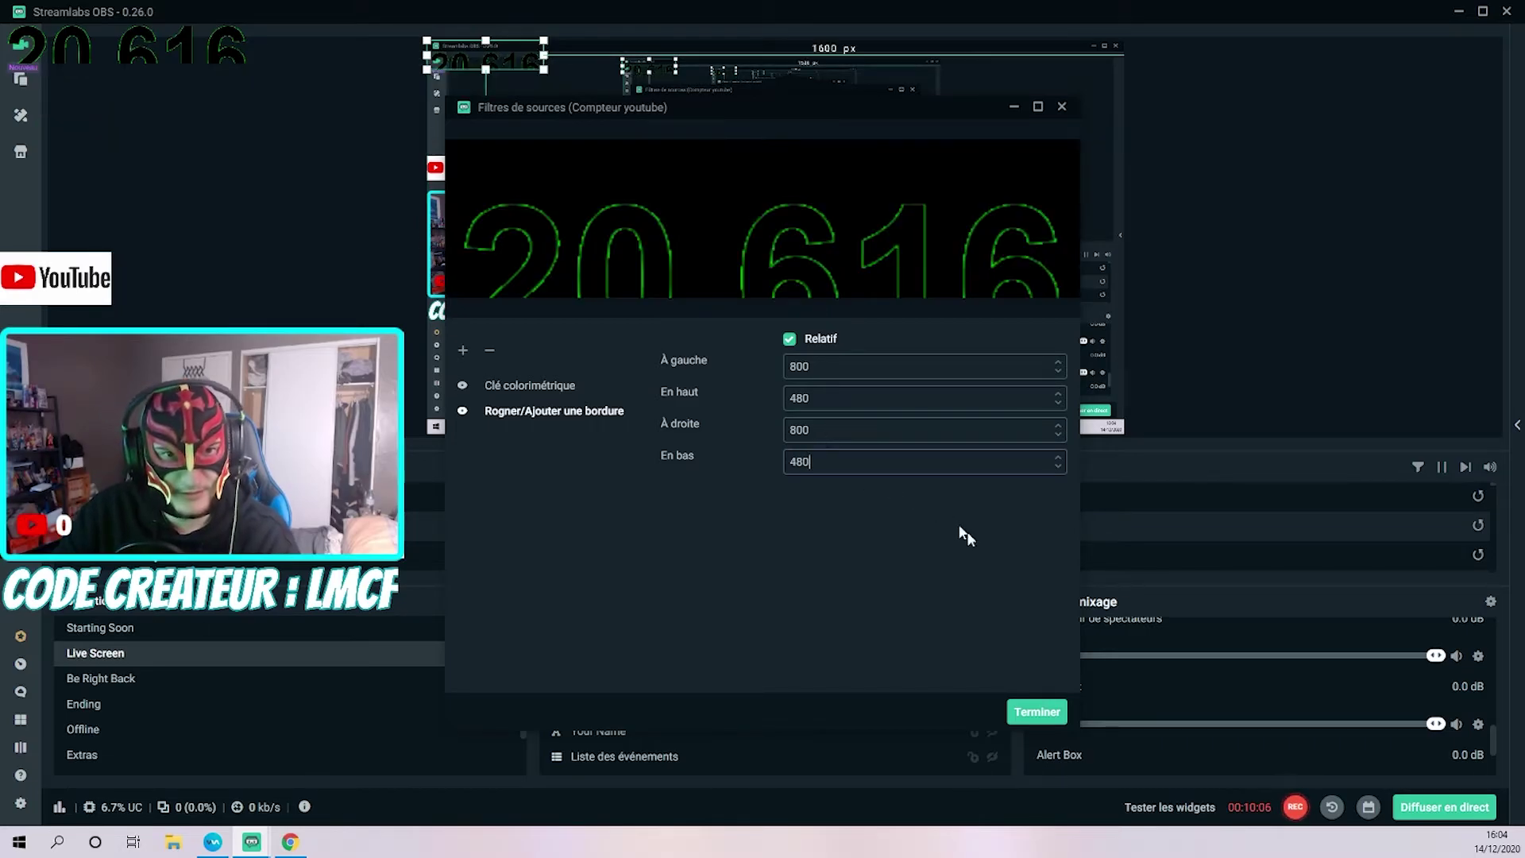
click(1040, 713)
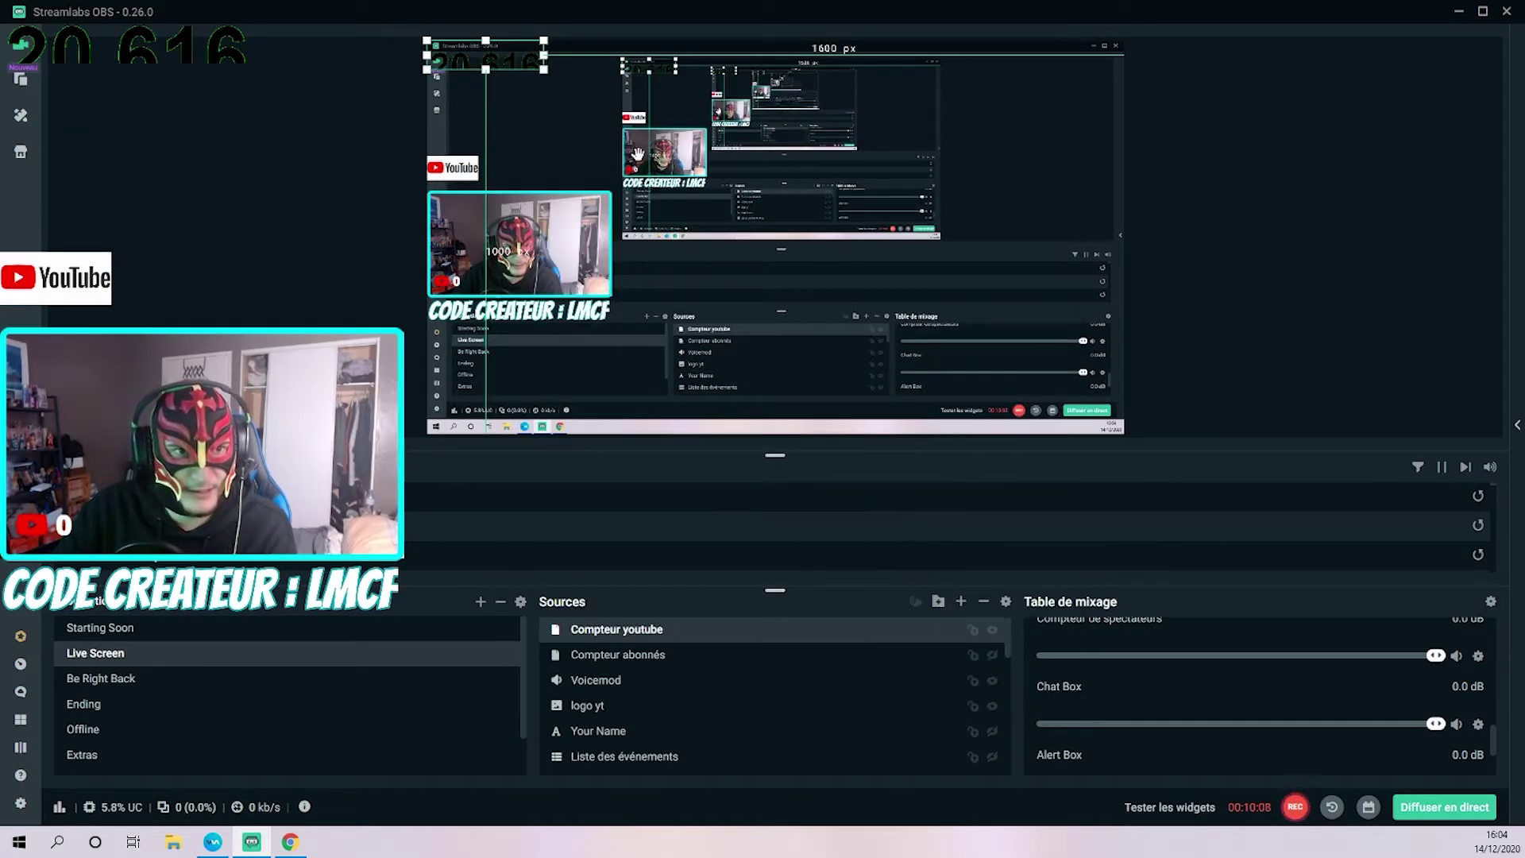
Step: Move the Compteur youtube source out of the canvas corner to beside the YouTube logo, above the webcam
click(530, 77)
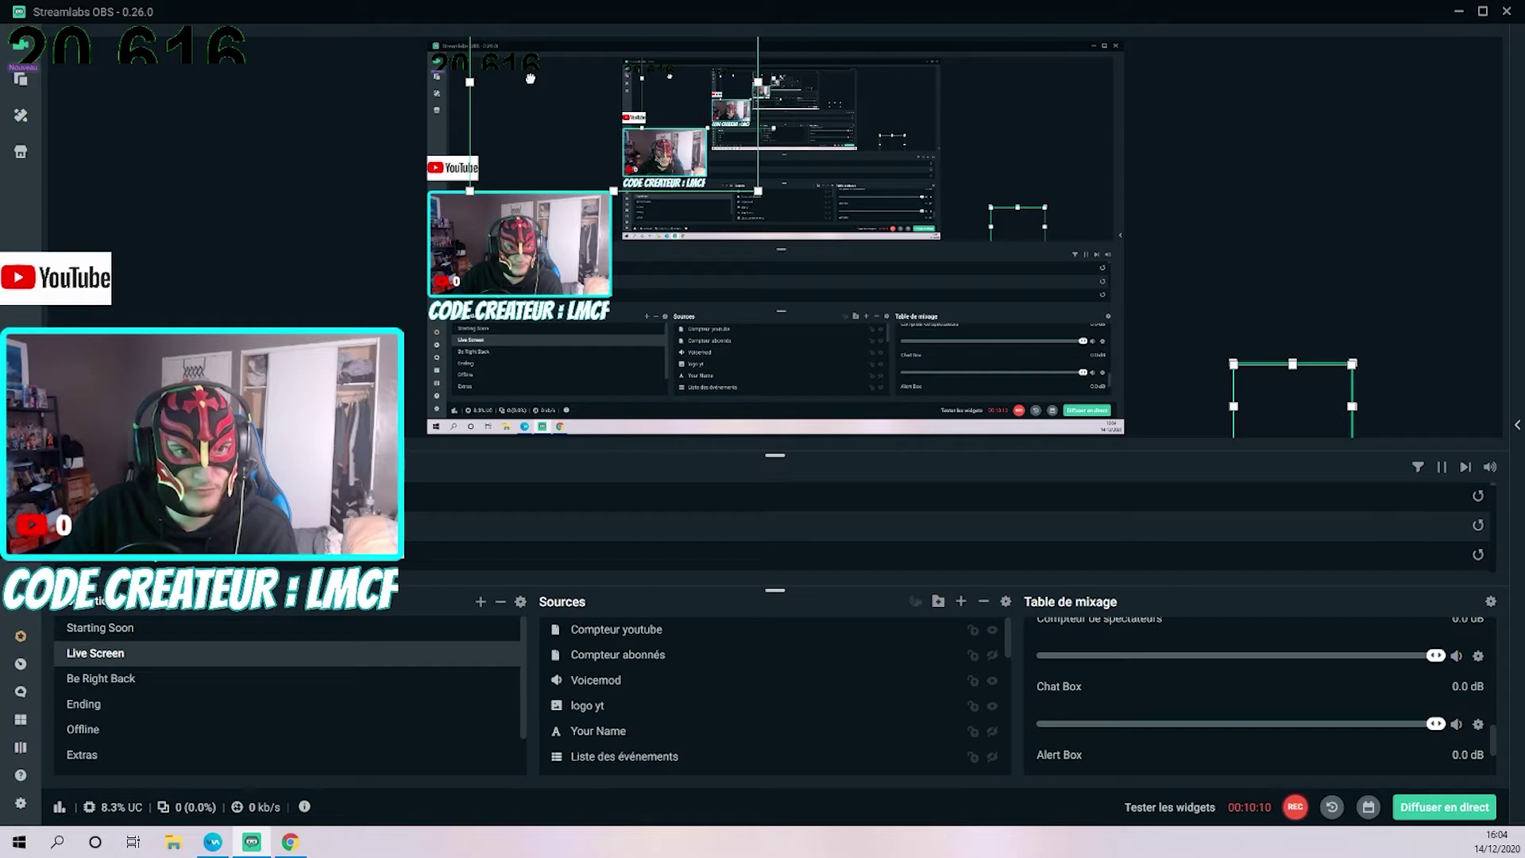
click(477, 62)
click(478, 62)
drag(477, 62, 561, 168)
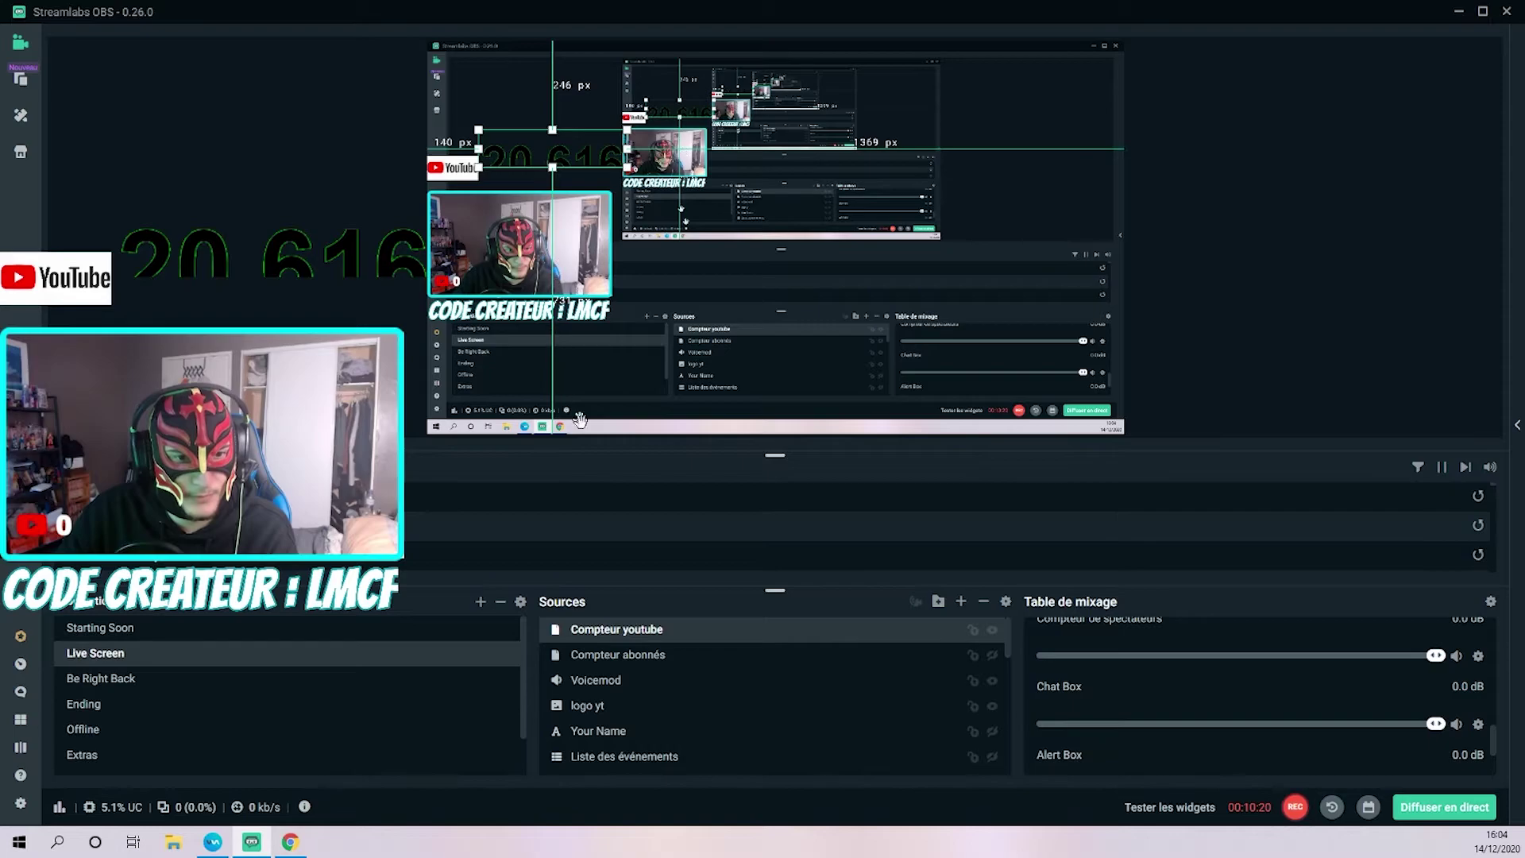
Step: Reopen the Compteur youtube source's Rogner/Ajouter une bordure filter and set its bottom value to 450
right_click(756, 630)
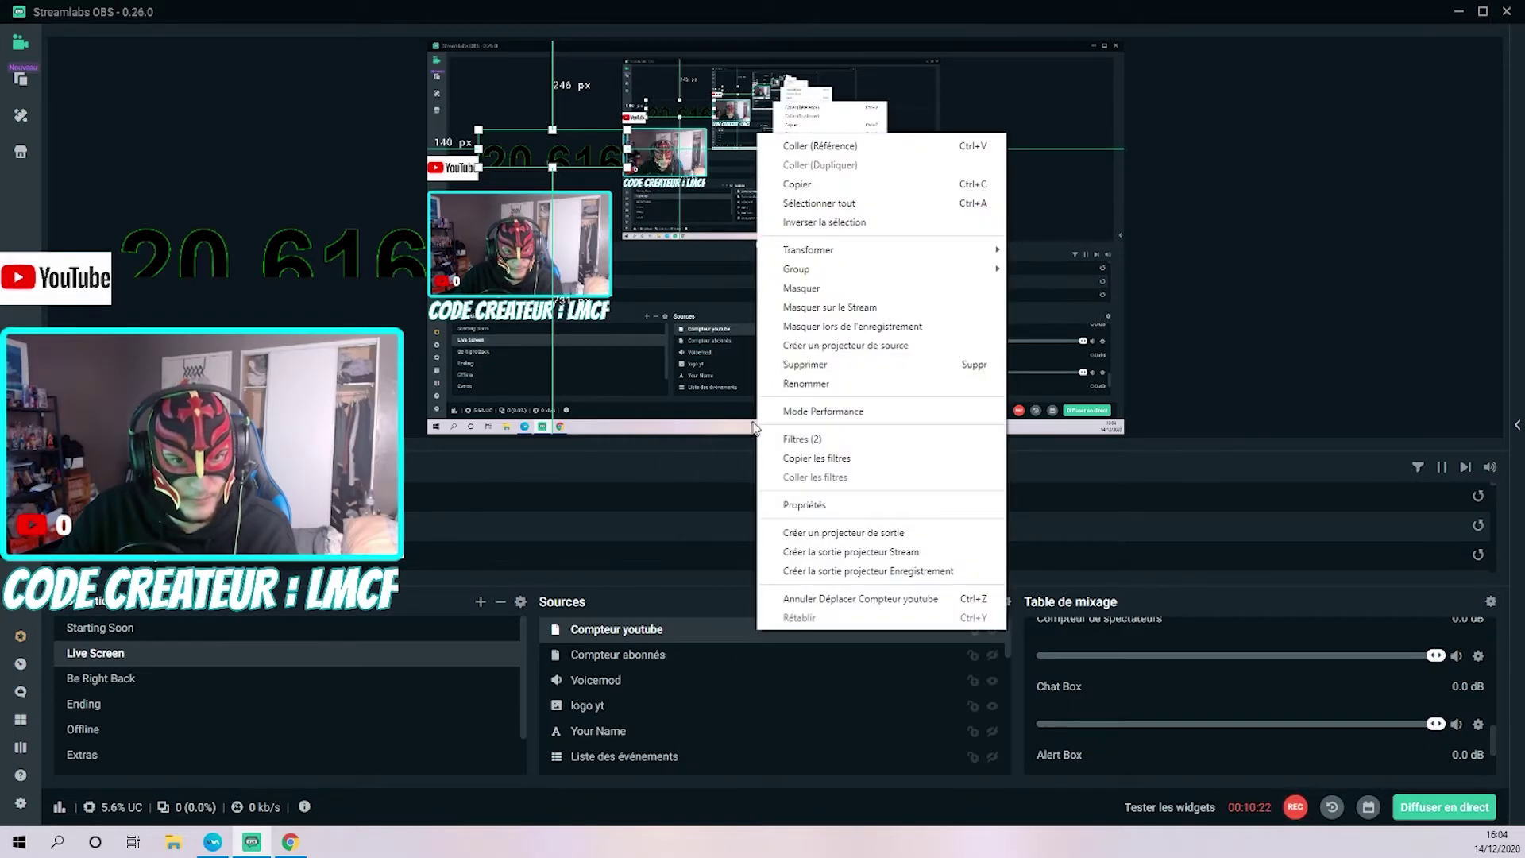
click(840, 439)
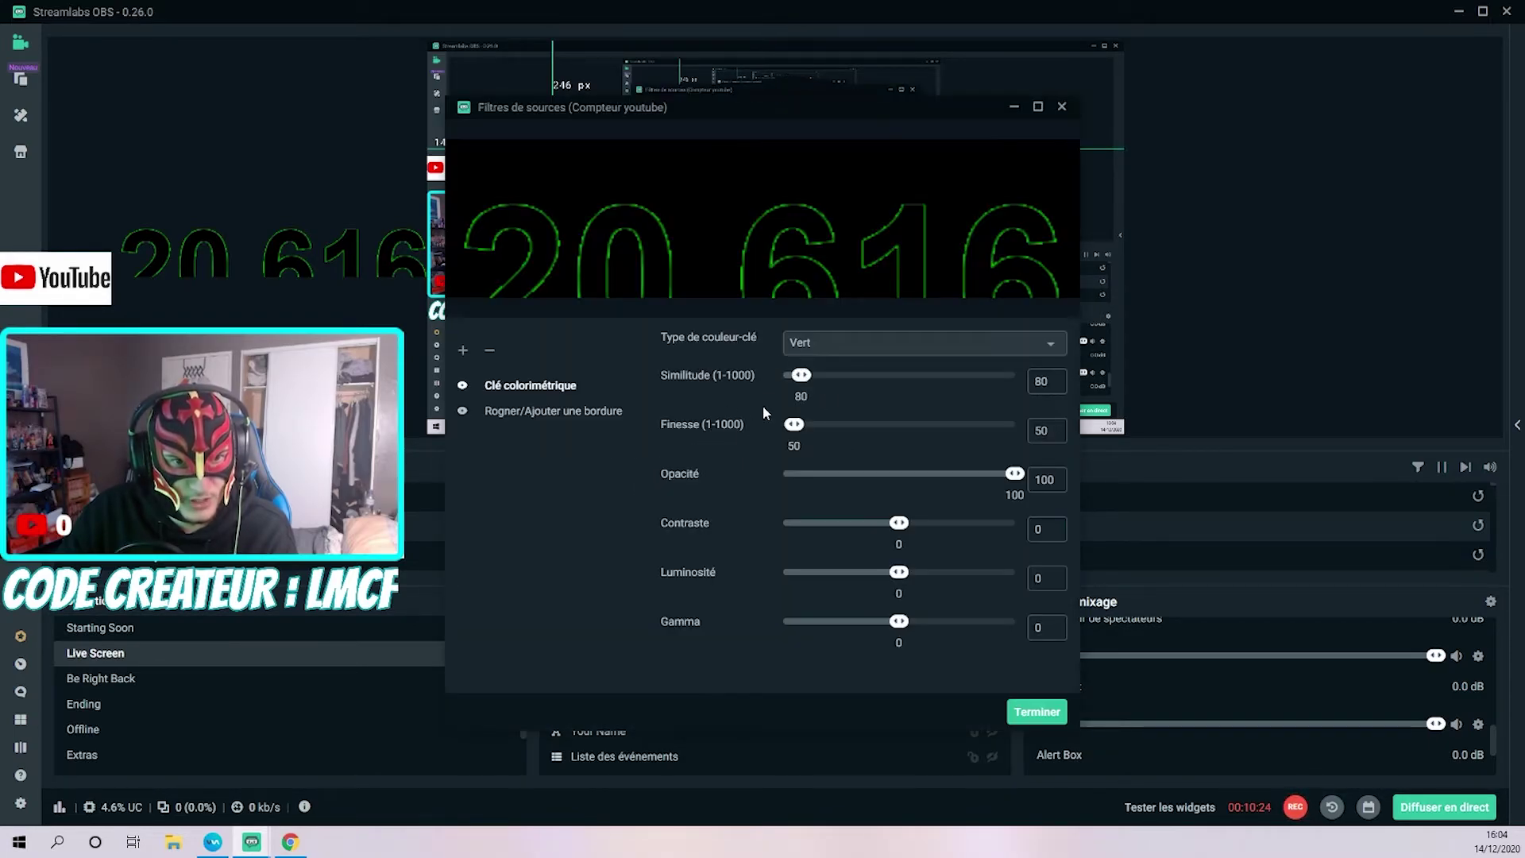
click(536, 421)
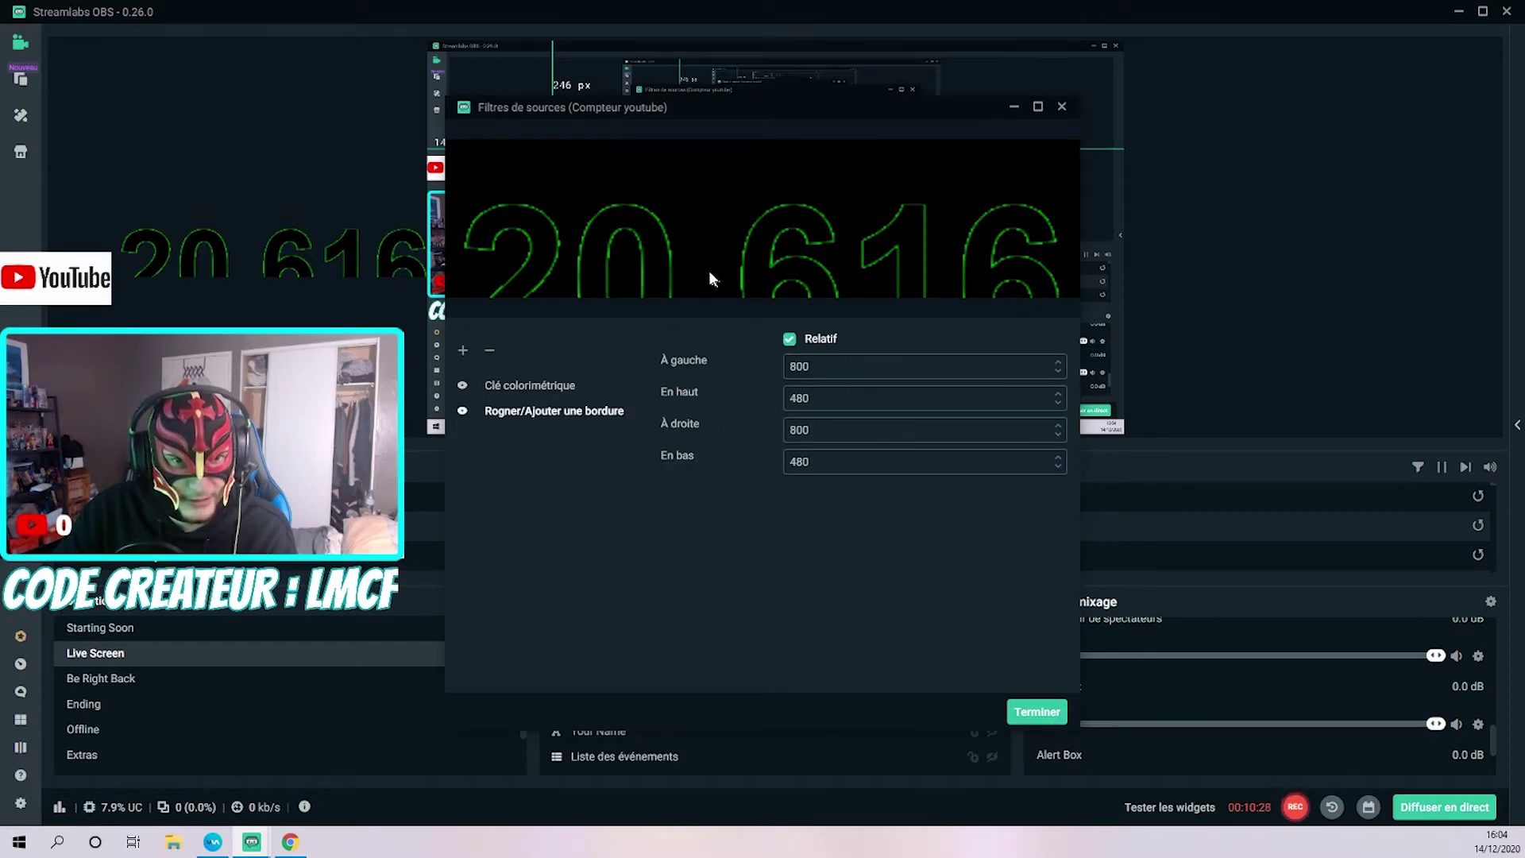
click(893, 467)
key(BackSpace)
key(BackSpace)
text(50)
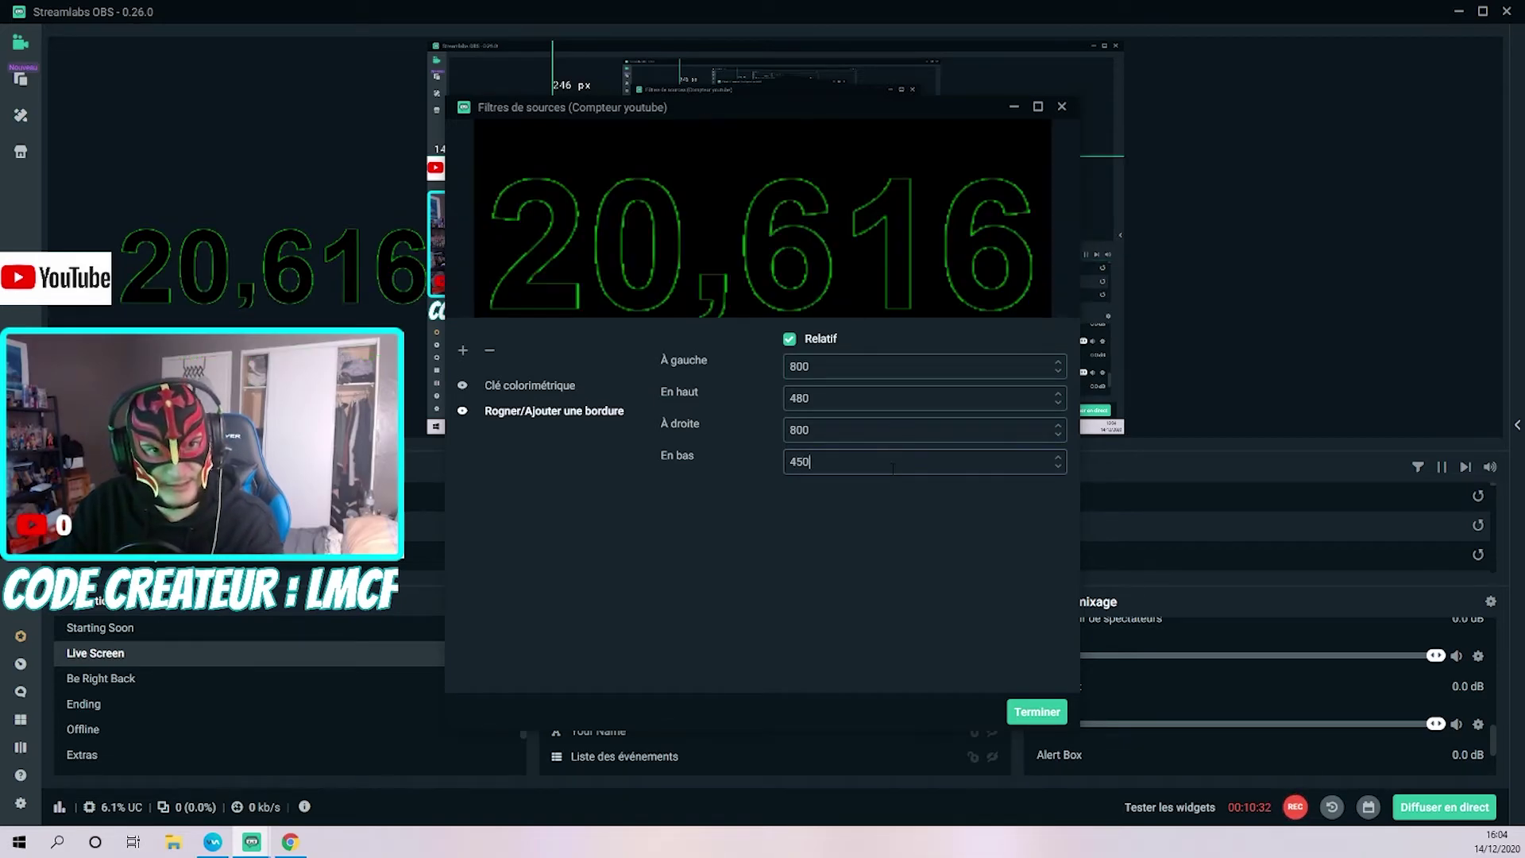
Step: Set the crop filter's bottom value to 430
key(BackSpace)
key(BackSpace)
text(30)
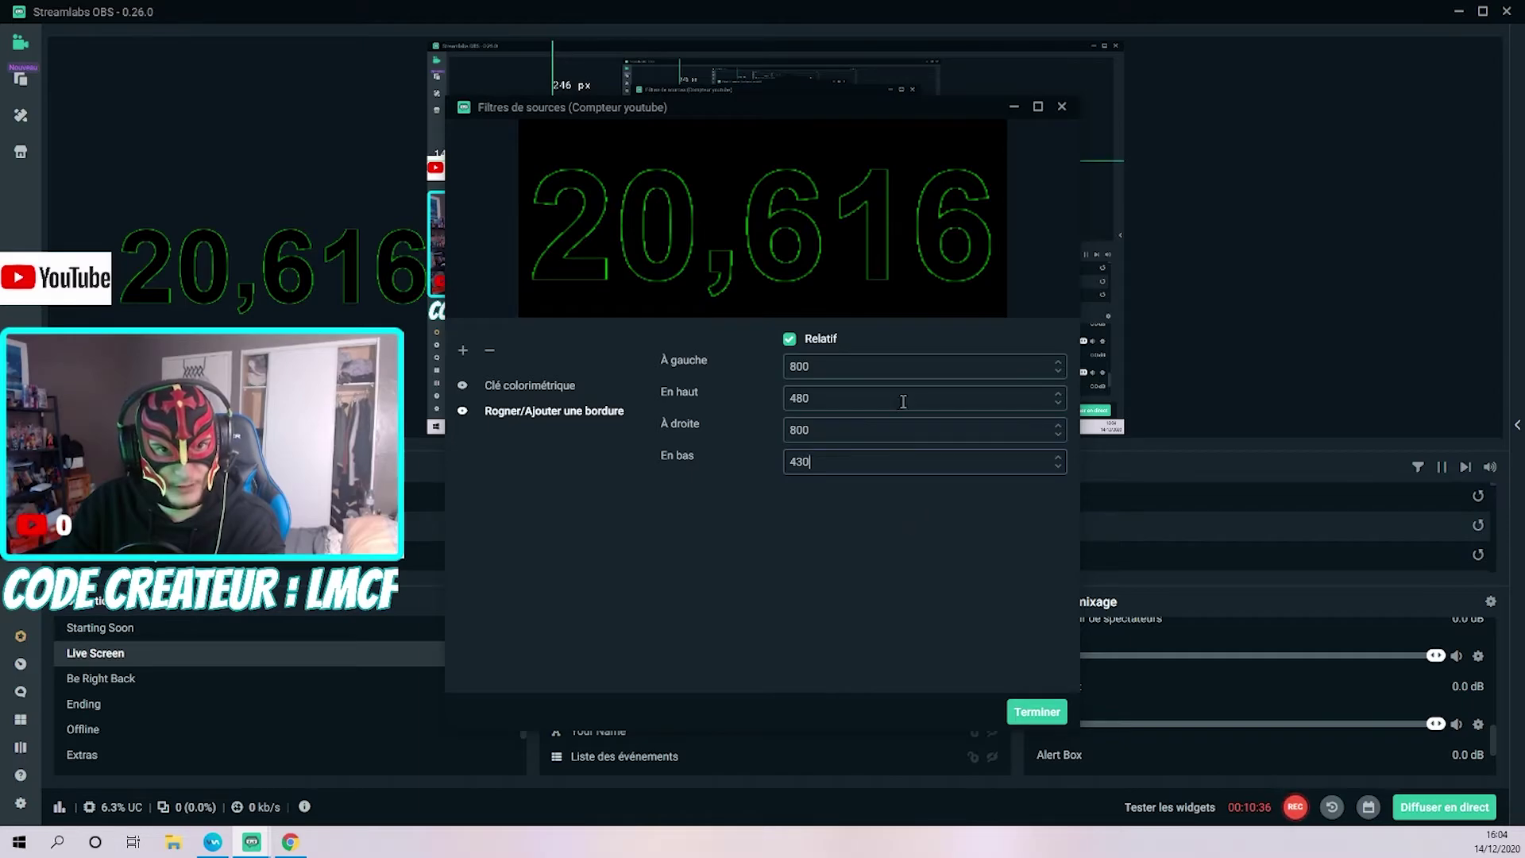
Step: Try a top value of 460 in the crop filter
key(BackSpace)
key(BackSpace)
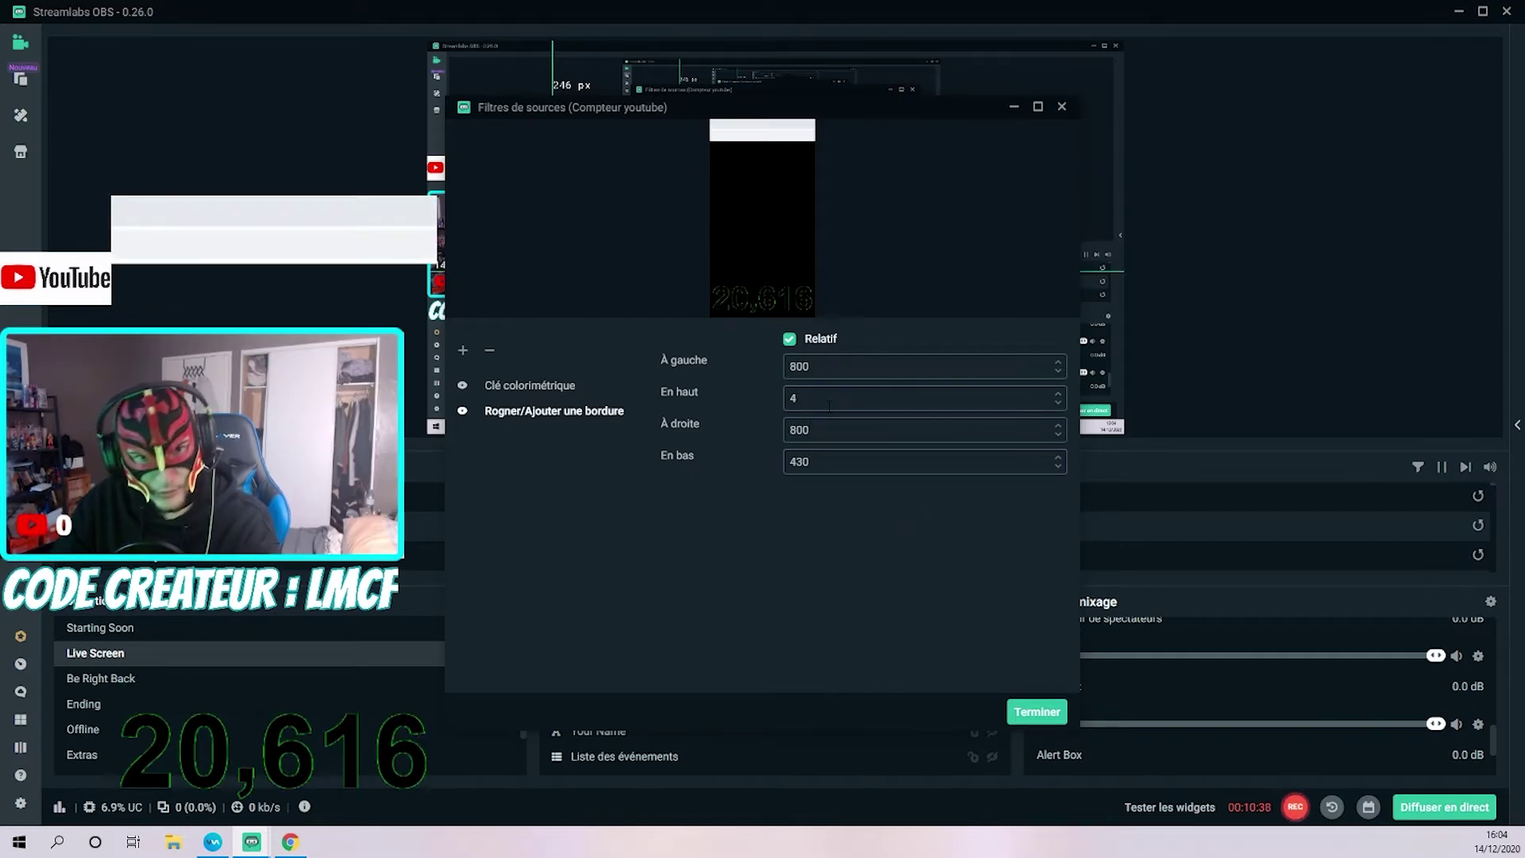
text(60)
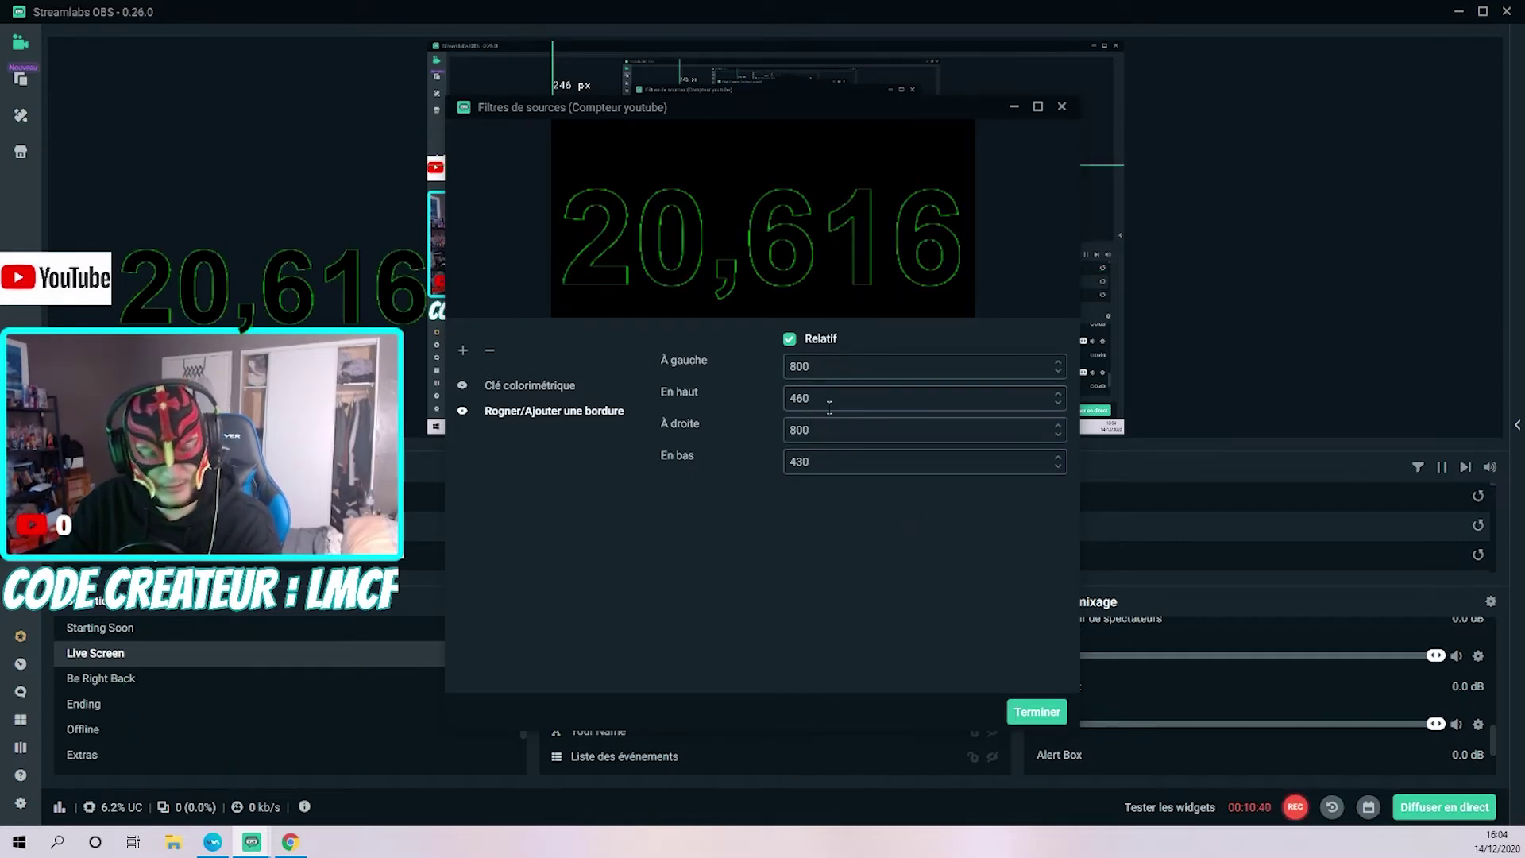
Step: Set the crop filter's top value to 490 and finish the filter settings
key(BackSpace)
key(BackSpace)
text(9)
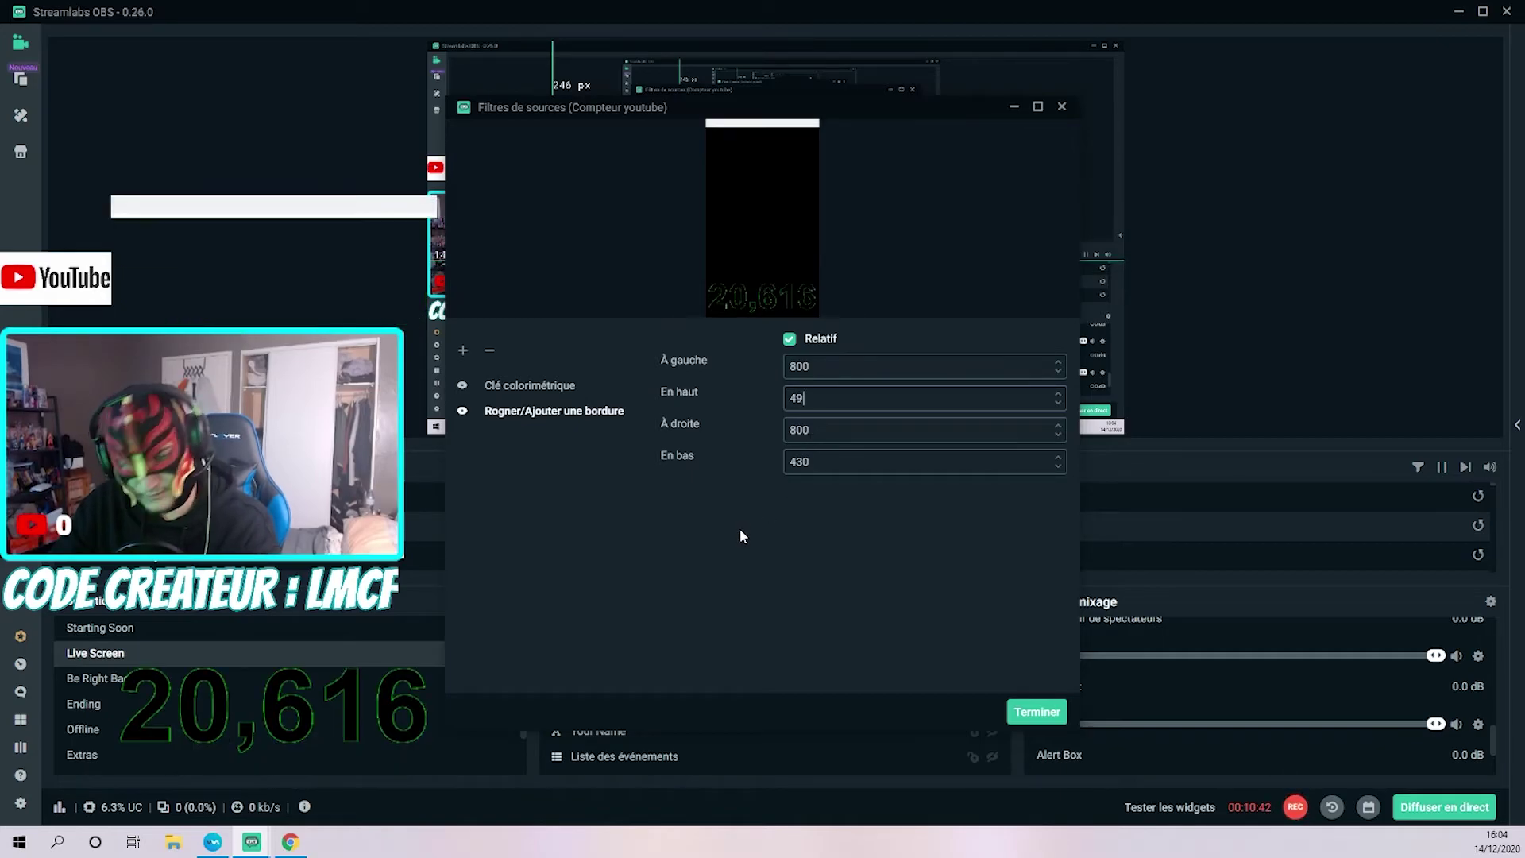
text(0)
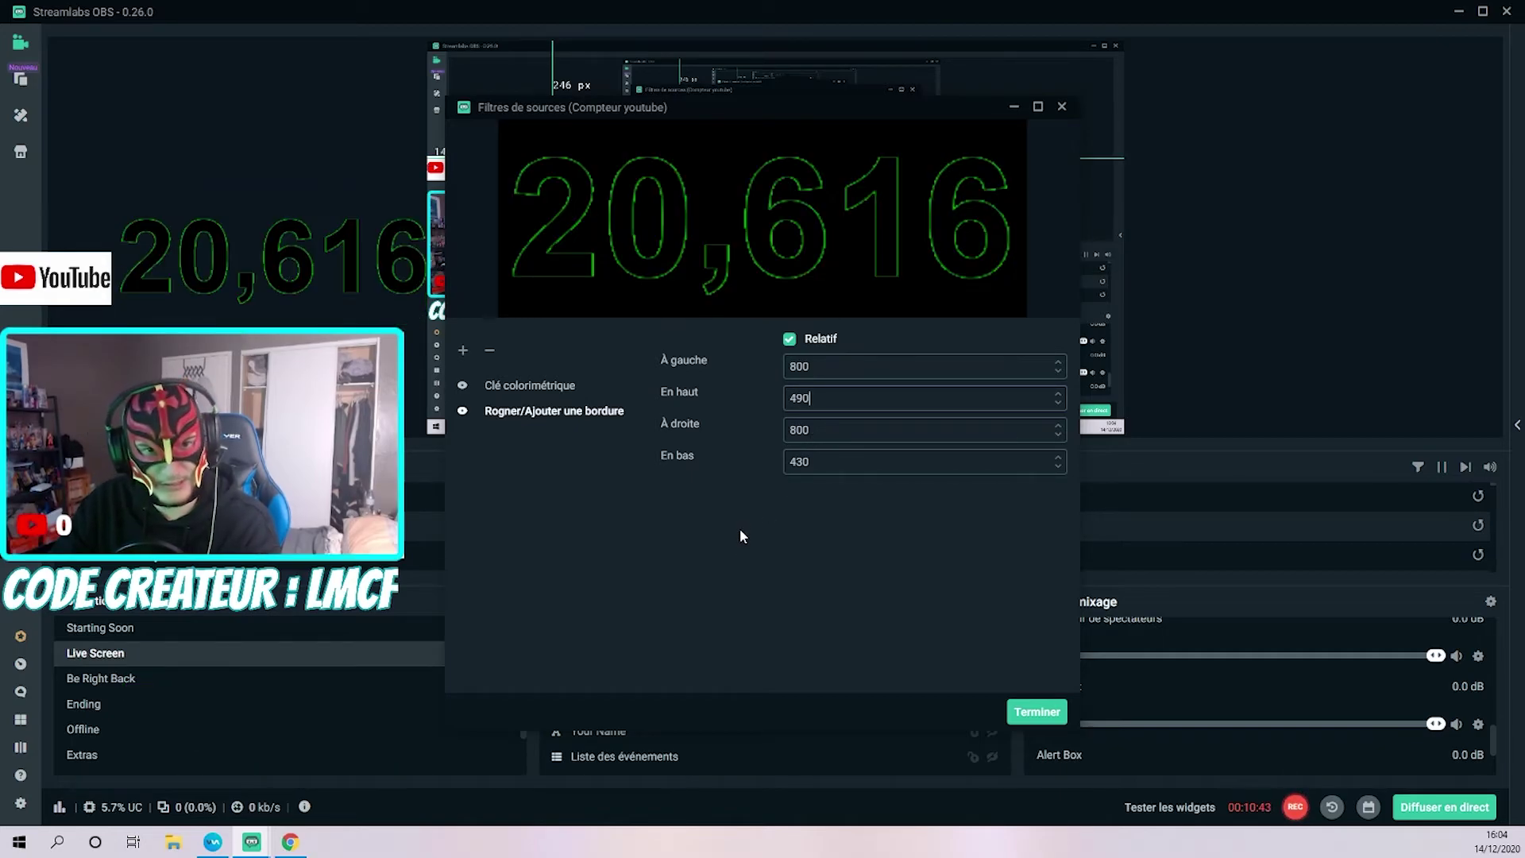
click(1043, 710)
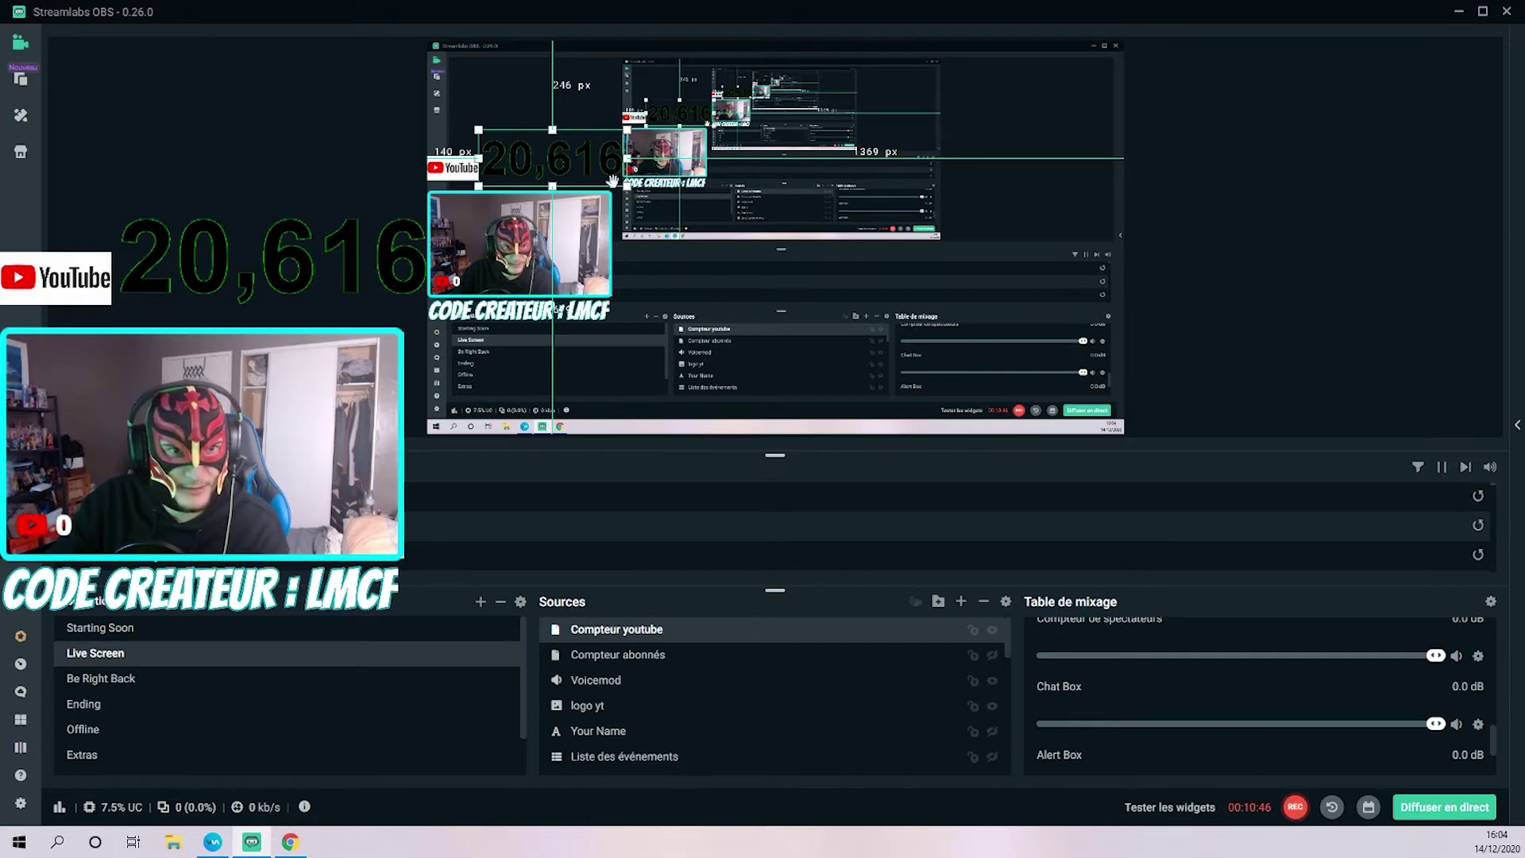
Step: Shrink the subscriber counter to about the YouTube logo's height and place it right beside the logo
drag(626, 184, 559, 183)
click(559, 108)
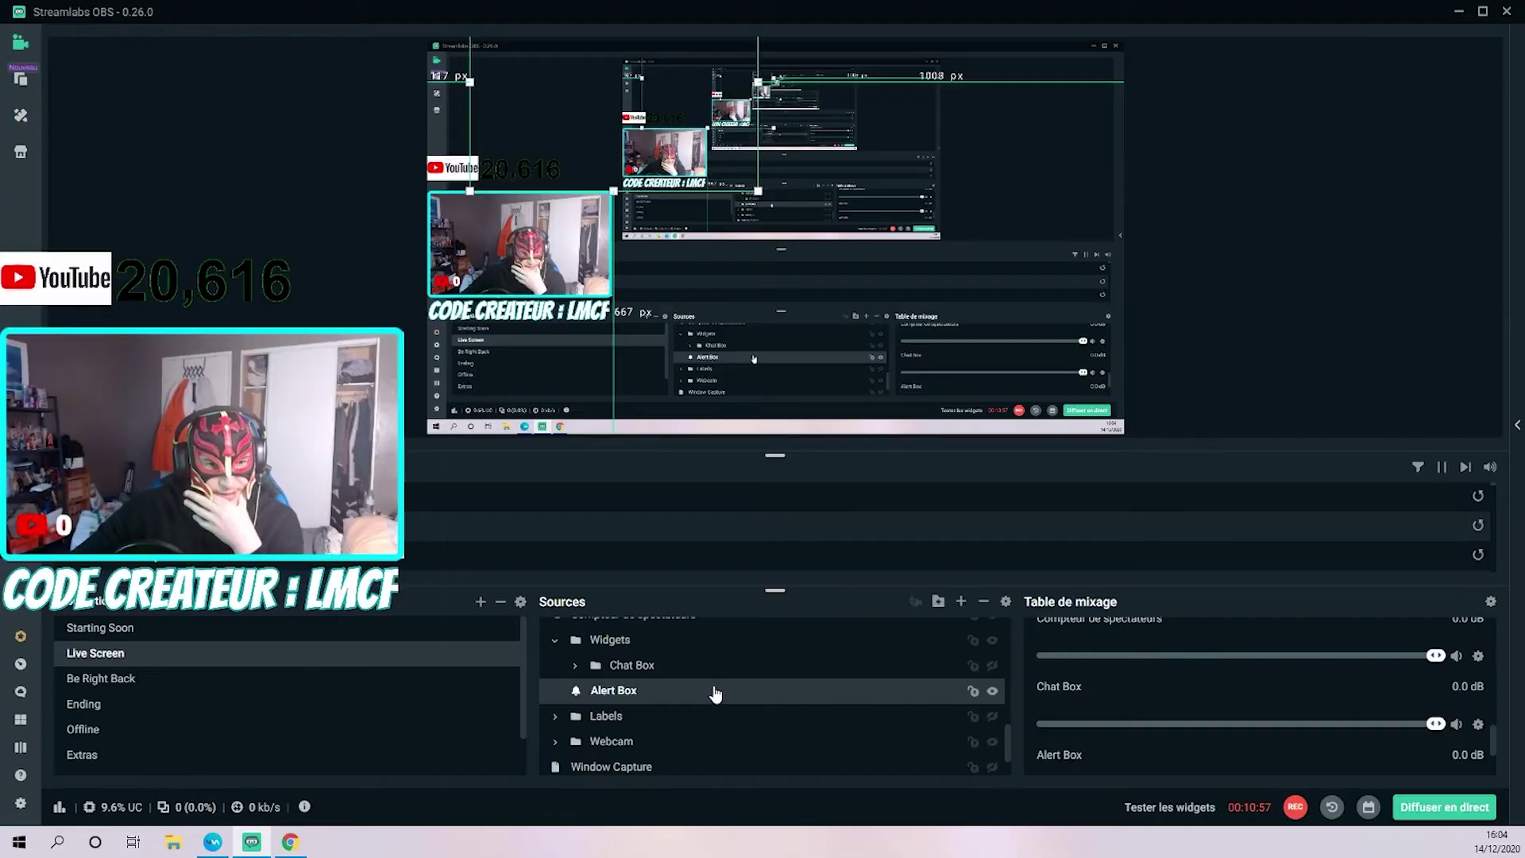
scroll(715, 694, down, 2)
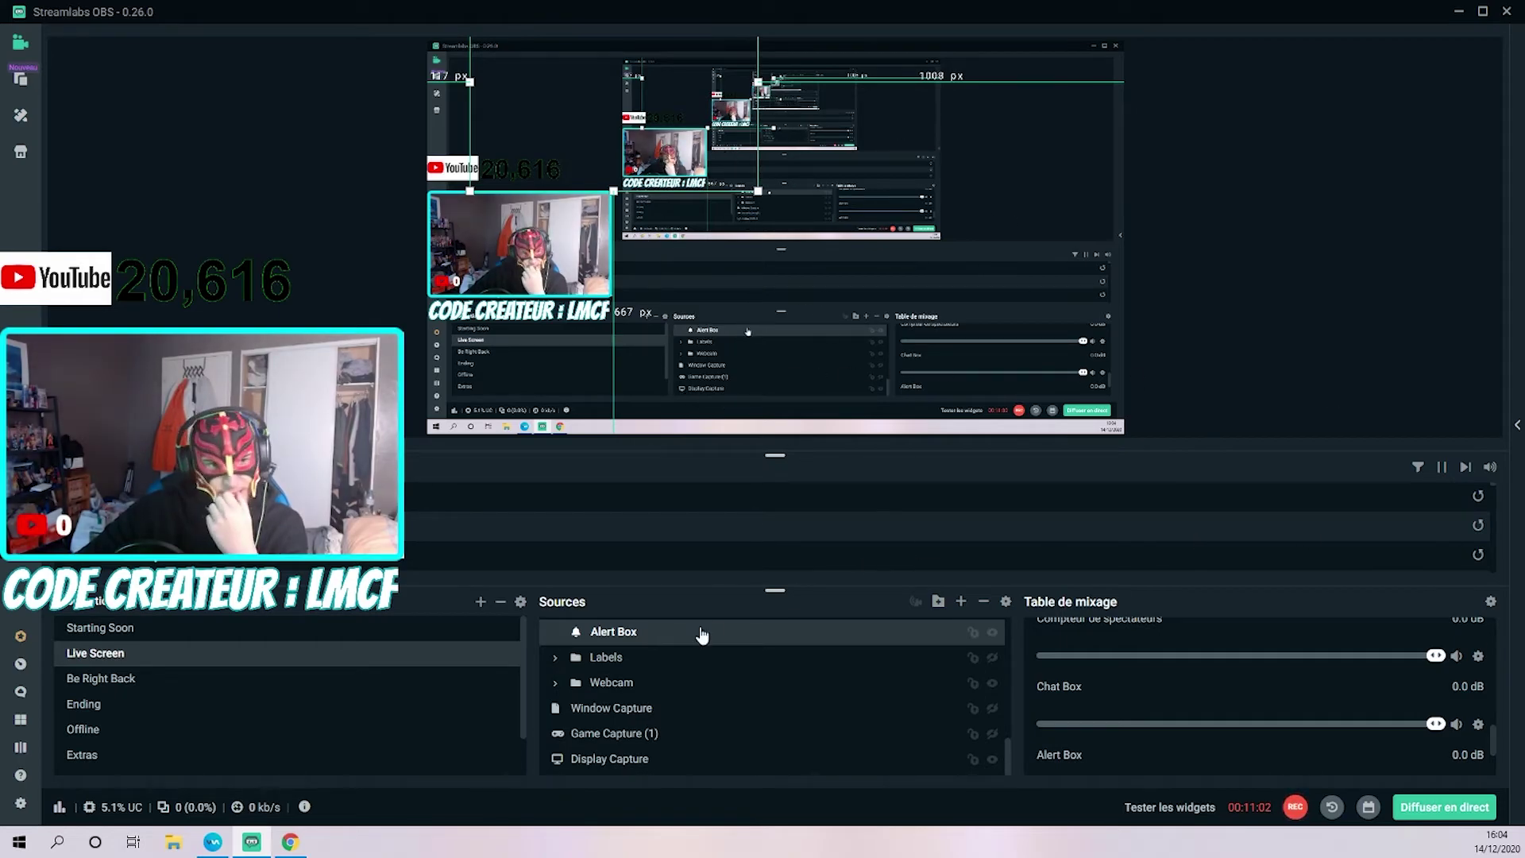
scroll(604, 729, up, 2)
scroll(604, 724, down, 2)
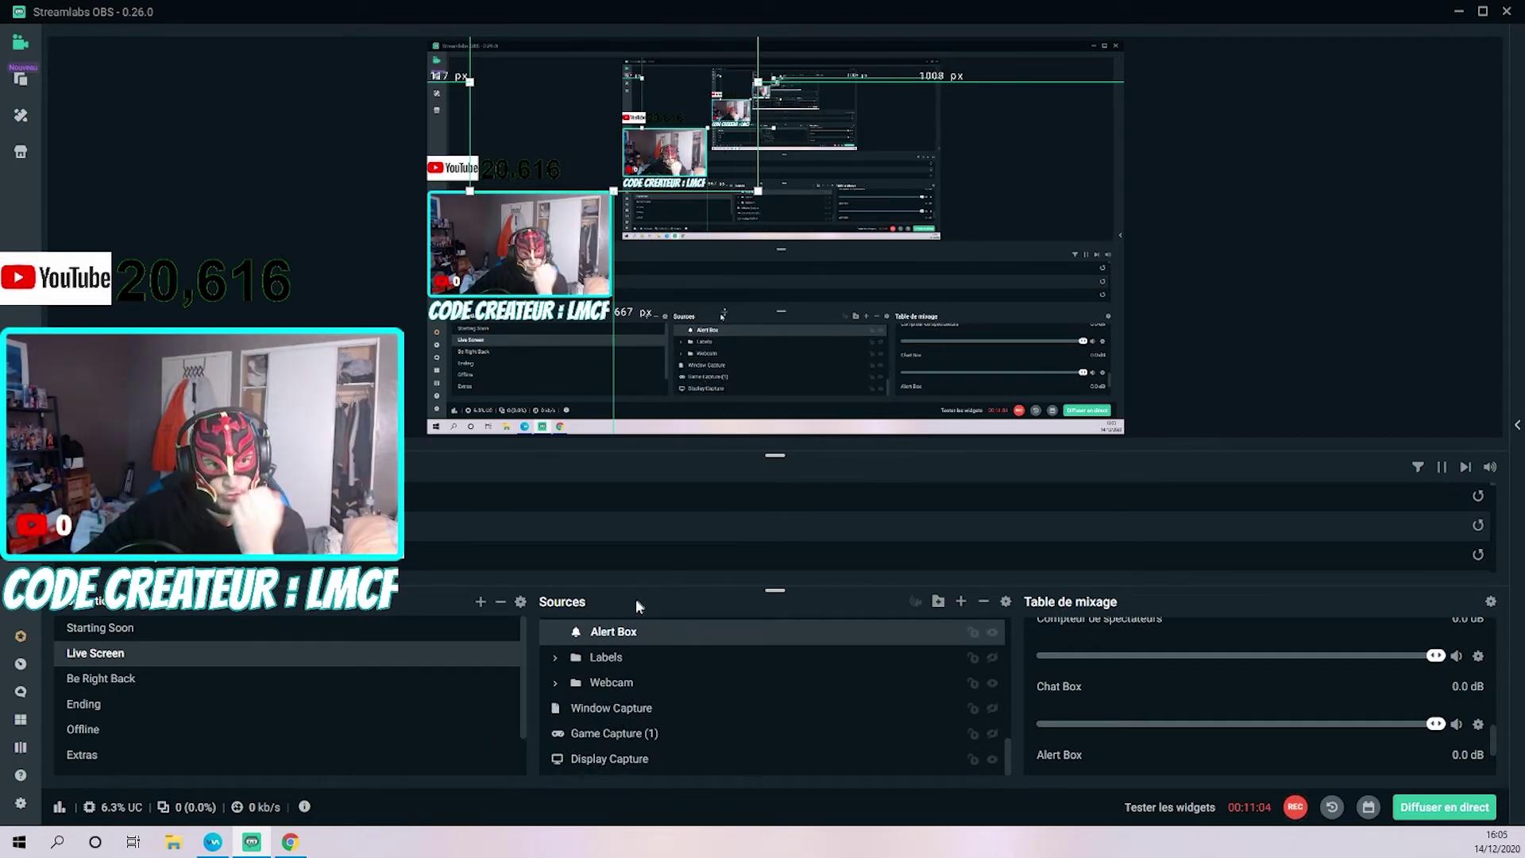